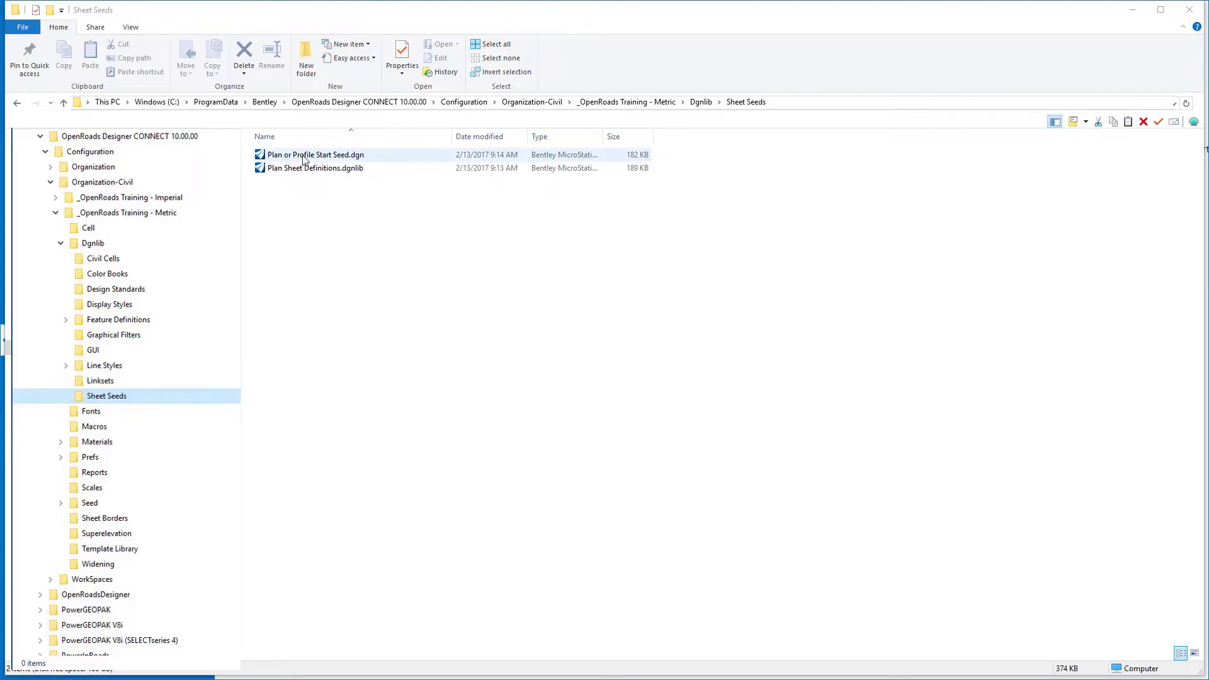
Copy the Plan or Profile Start Seed file and paste a duplicate in the same folder.
right_click(303, 159)
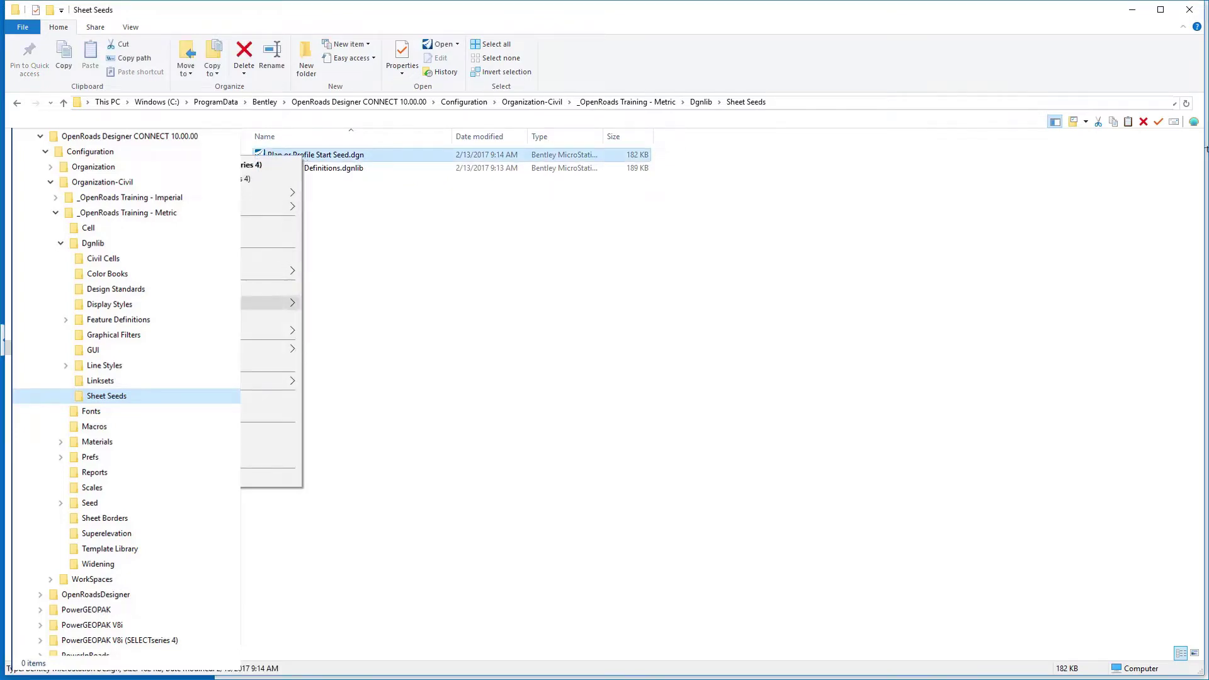
click(270, 414)
right_click(291, 203)
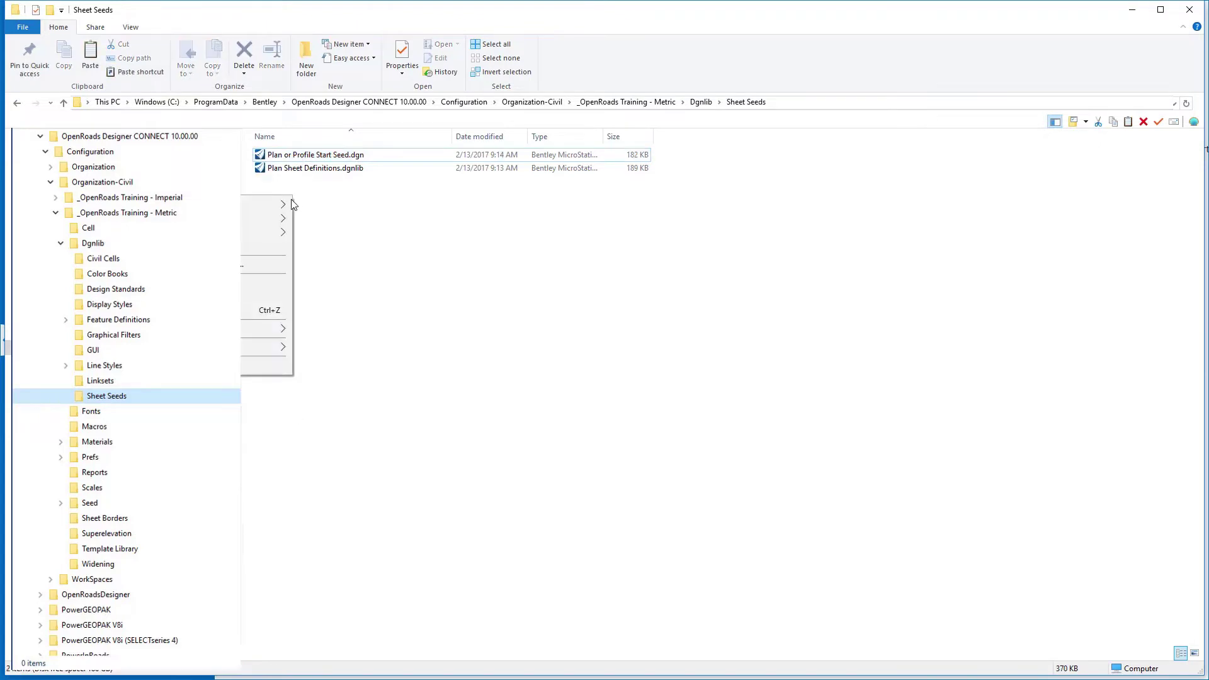
click(264, 283)
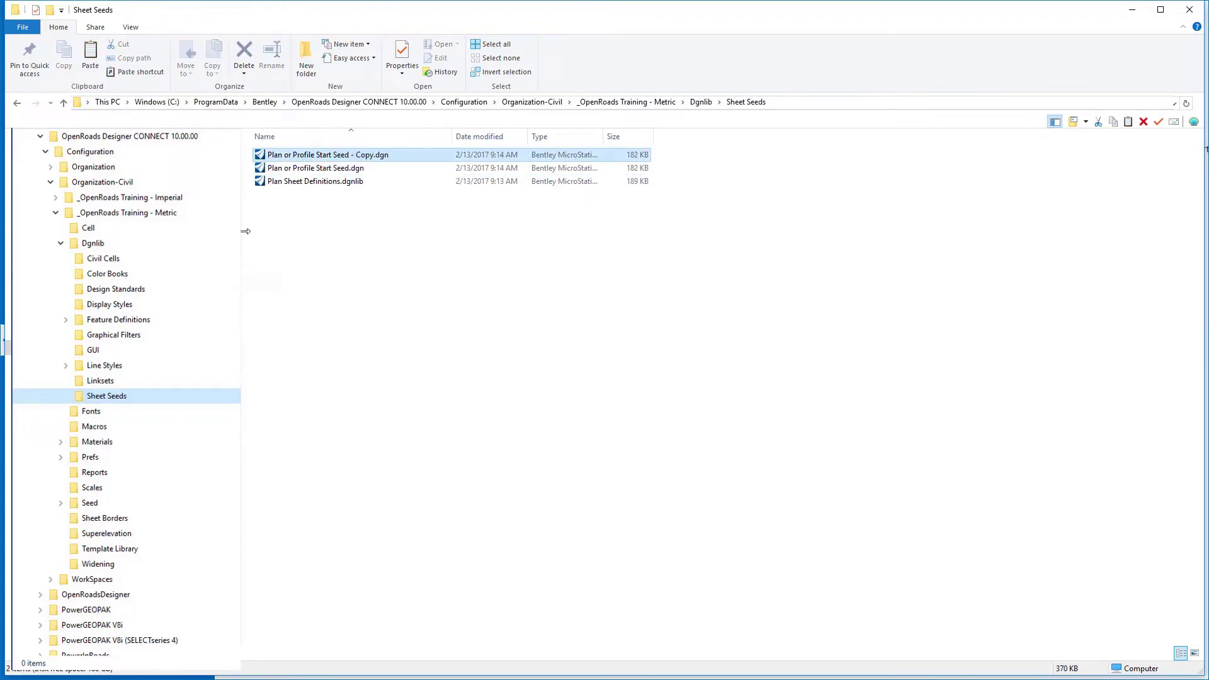
Rename the copied file to 'Plan - Plan.dgnlib'.
right_click(331, 156)
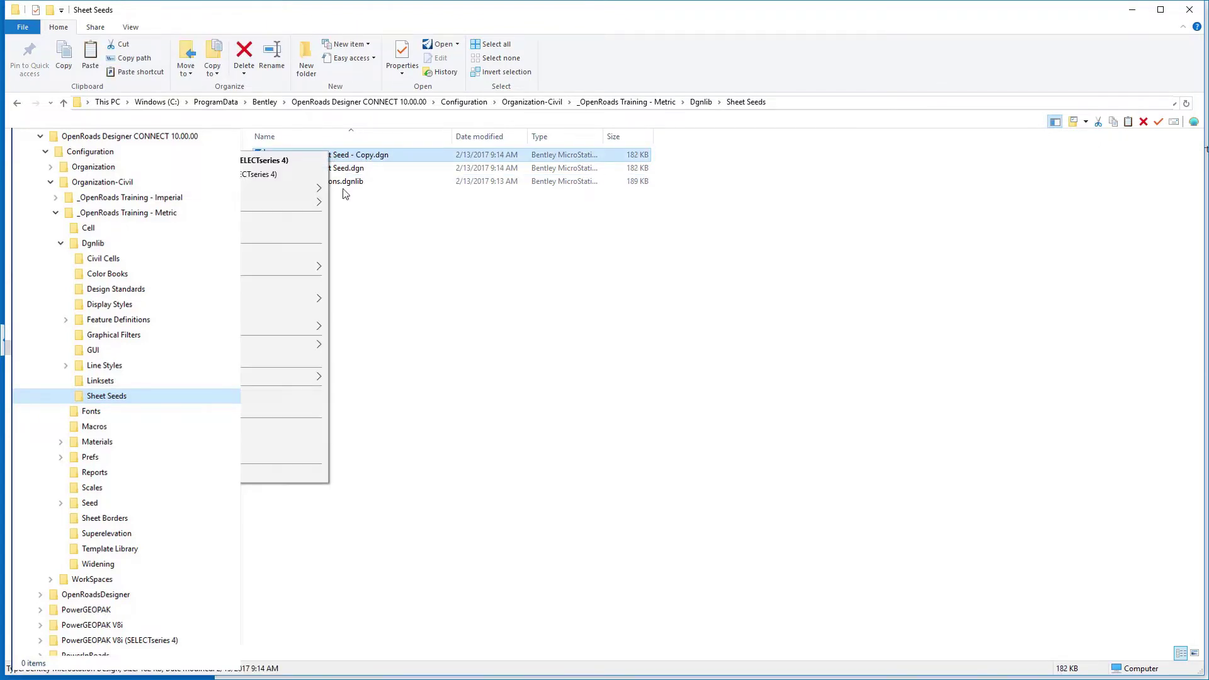
click(244, 456)
text(Plan)
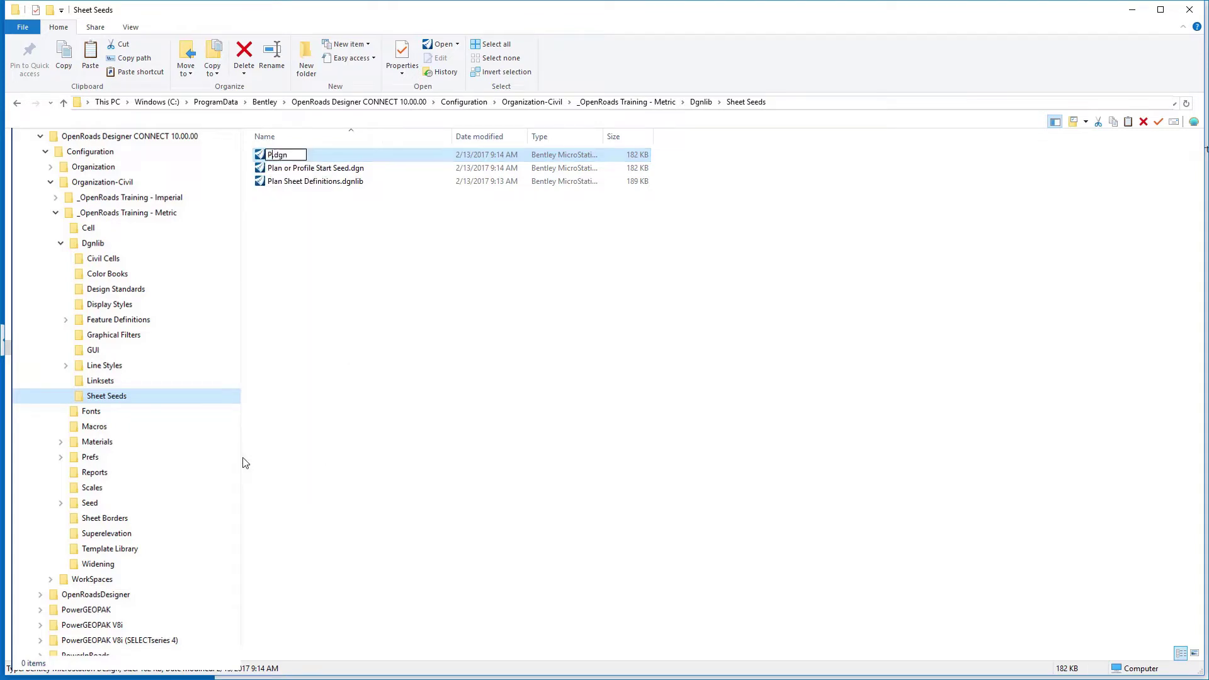
text( - Plan.dgnlib)
key(Return)
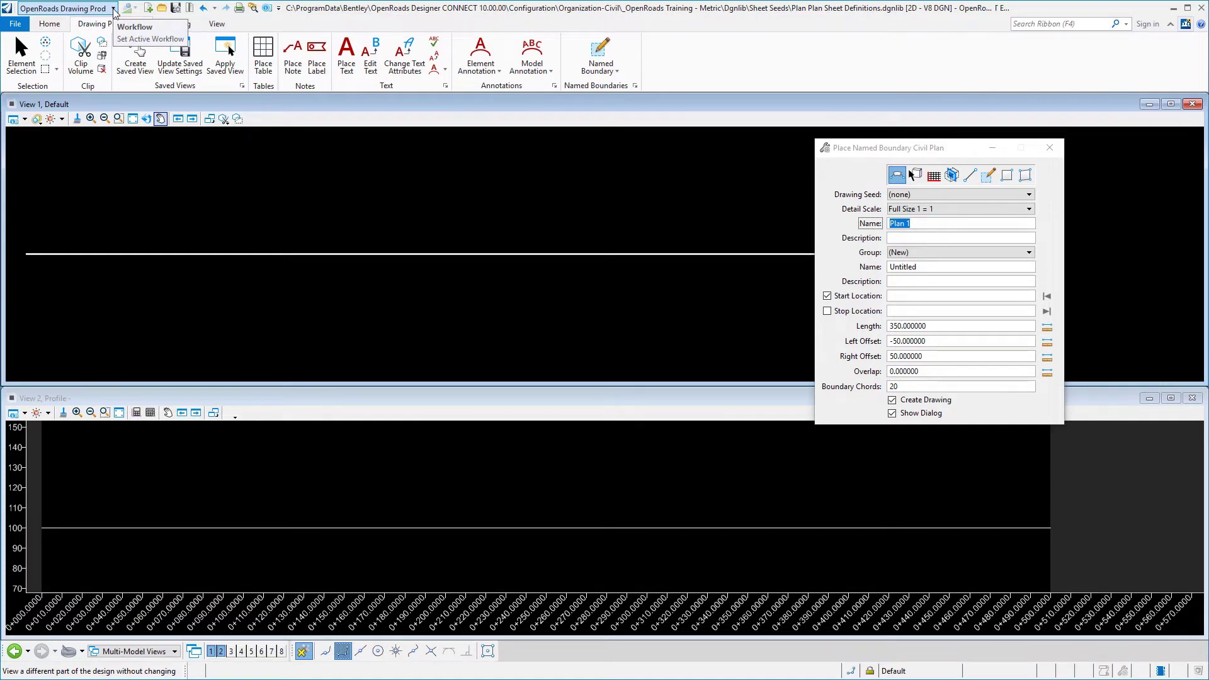
Switch to the OpenRoads Drawing Production workflow.
click(114, 9)
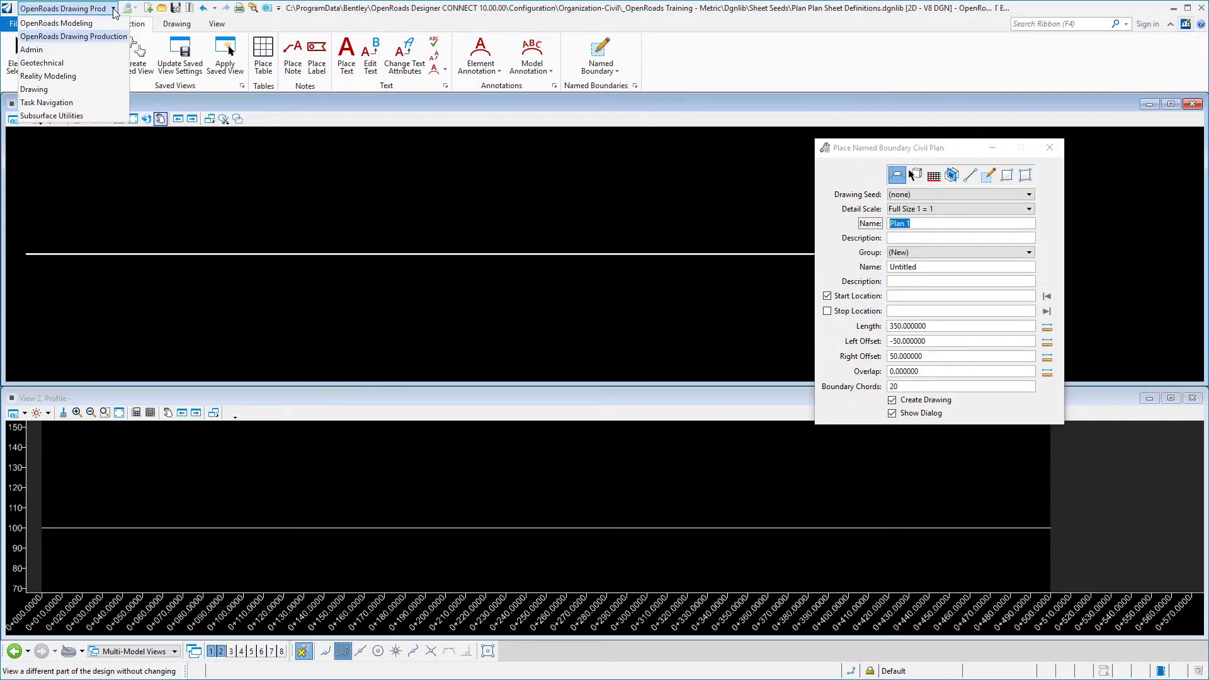
click(101, 38)
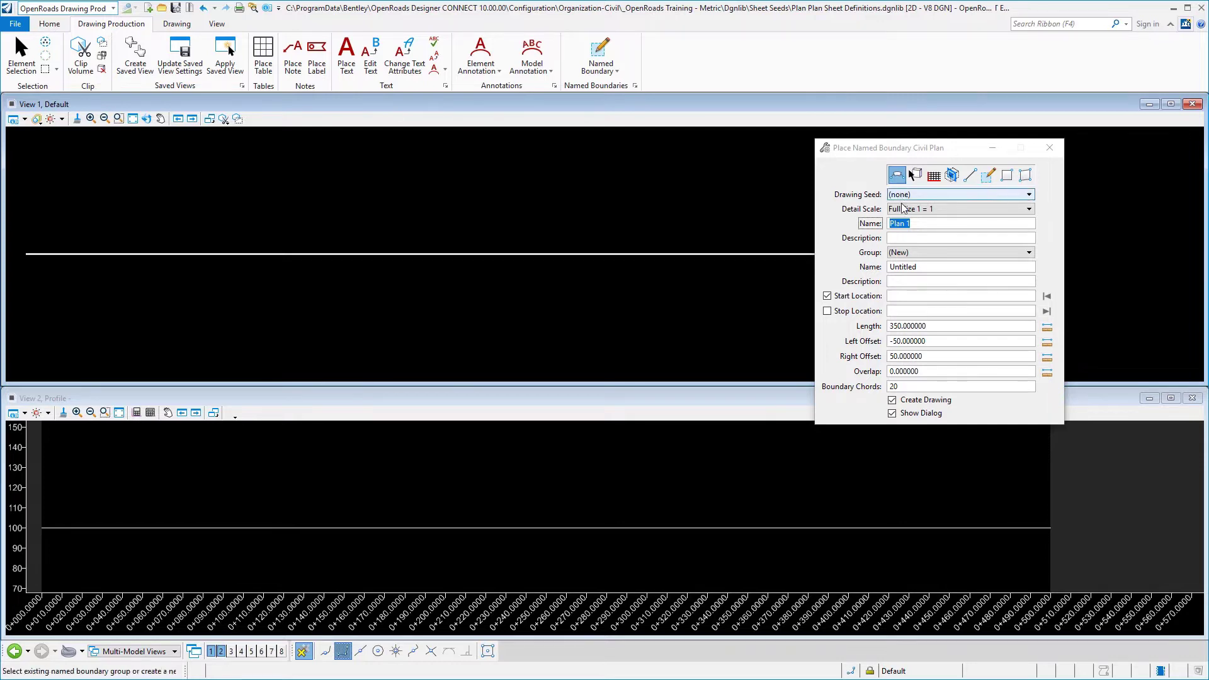
Set the boundary detail scale to 1:500 and name it 'A1 Plan - Plan'.
click(933, 208)
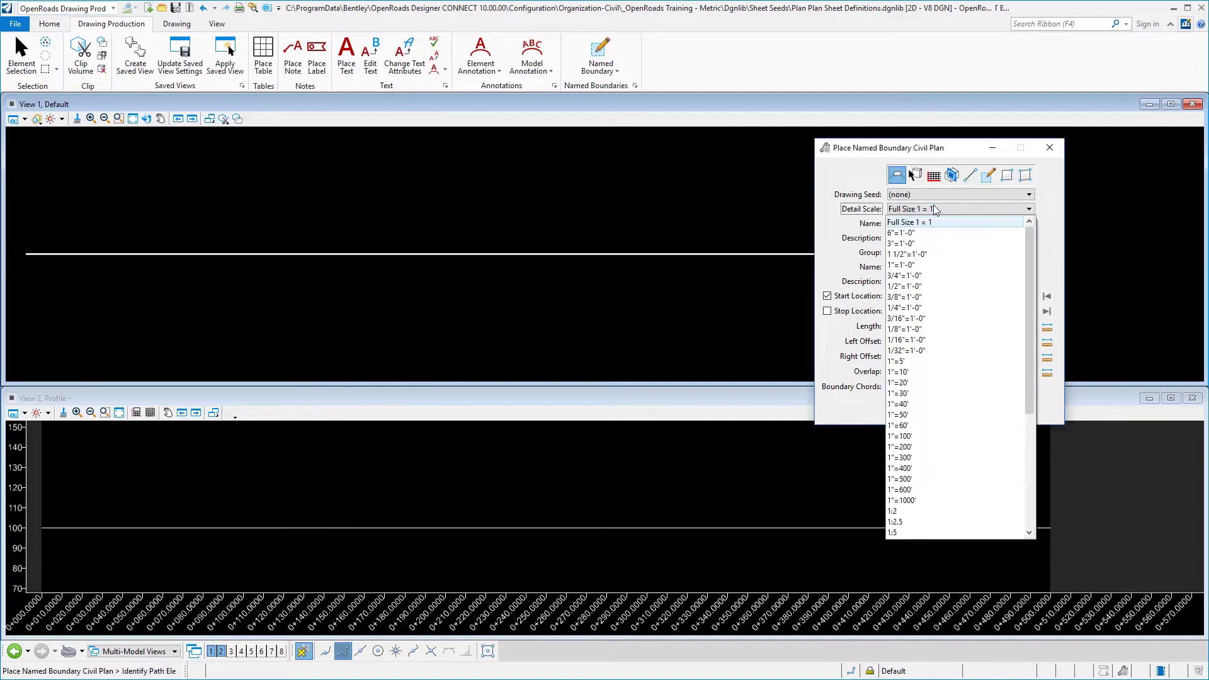
scroll(924, 441, down, 3)
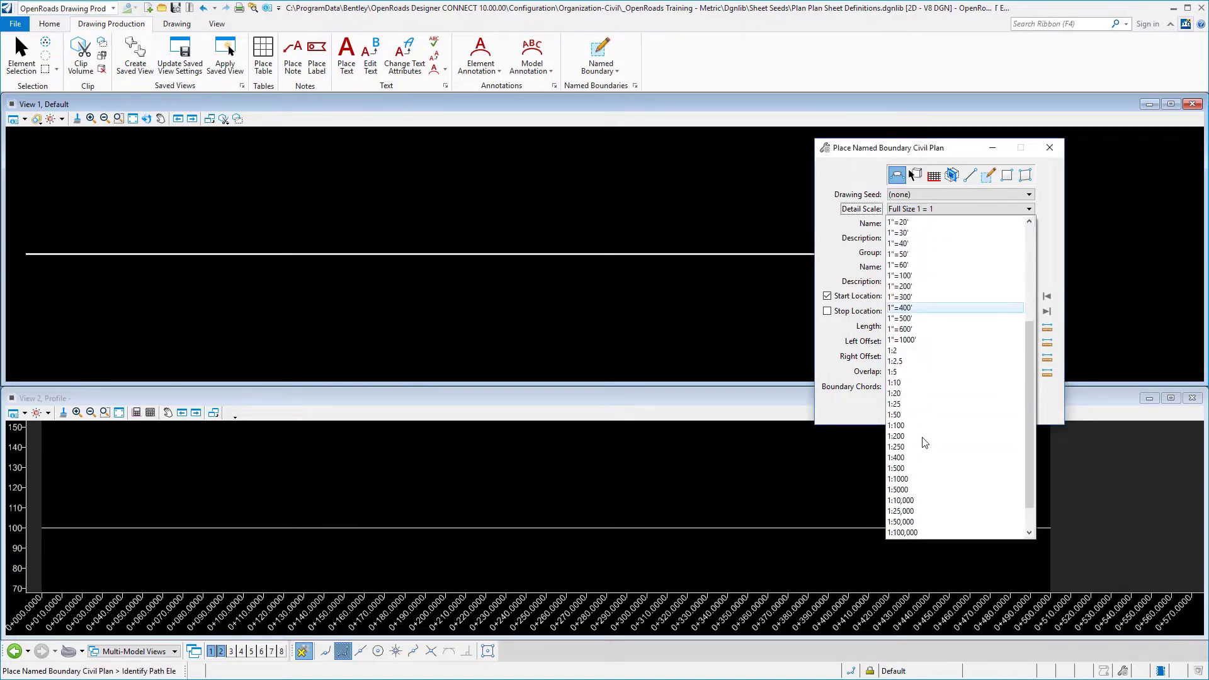
click(913, 467)
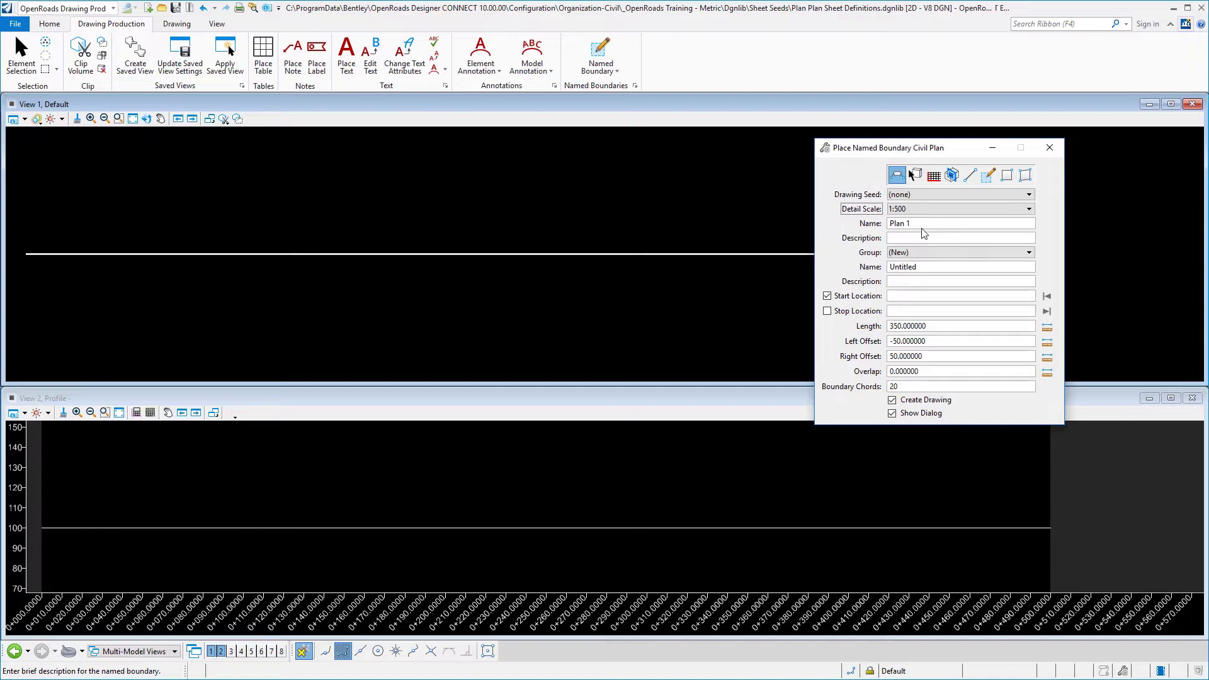
key(Tab)
key(ctrl+v)
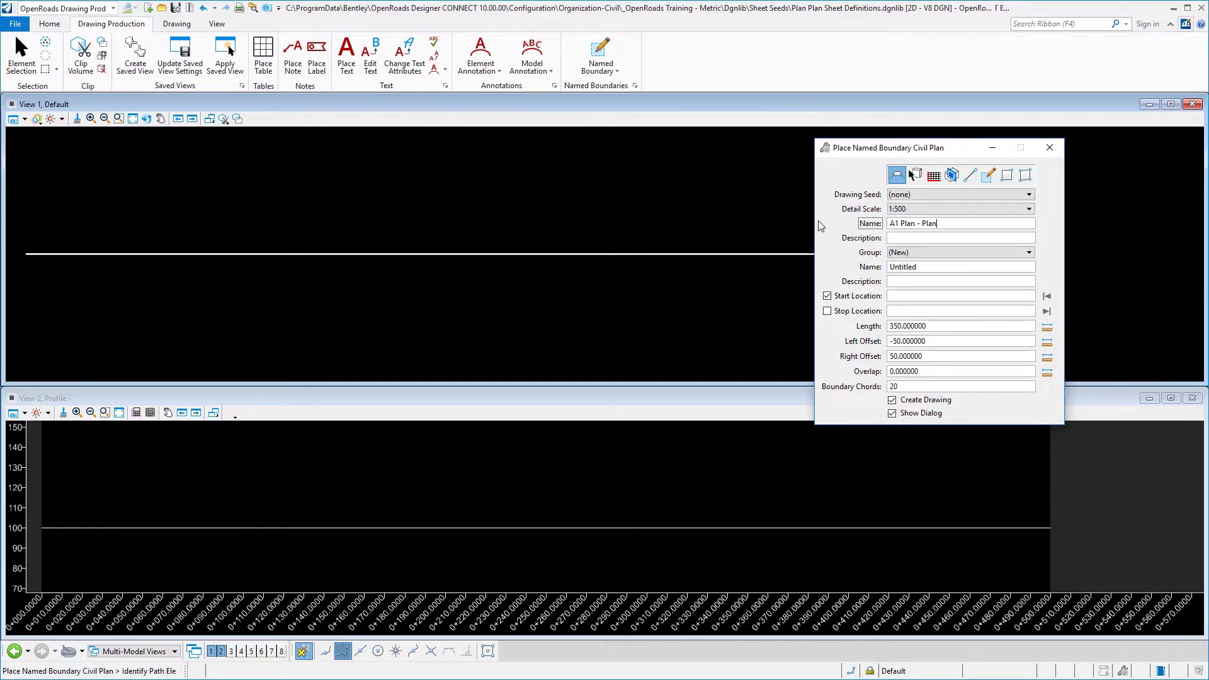
key(Tab)
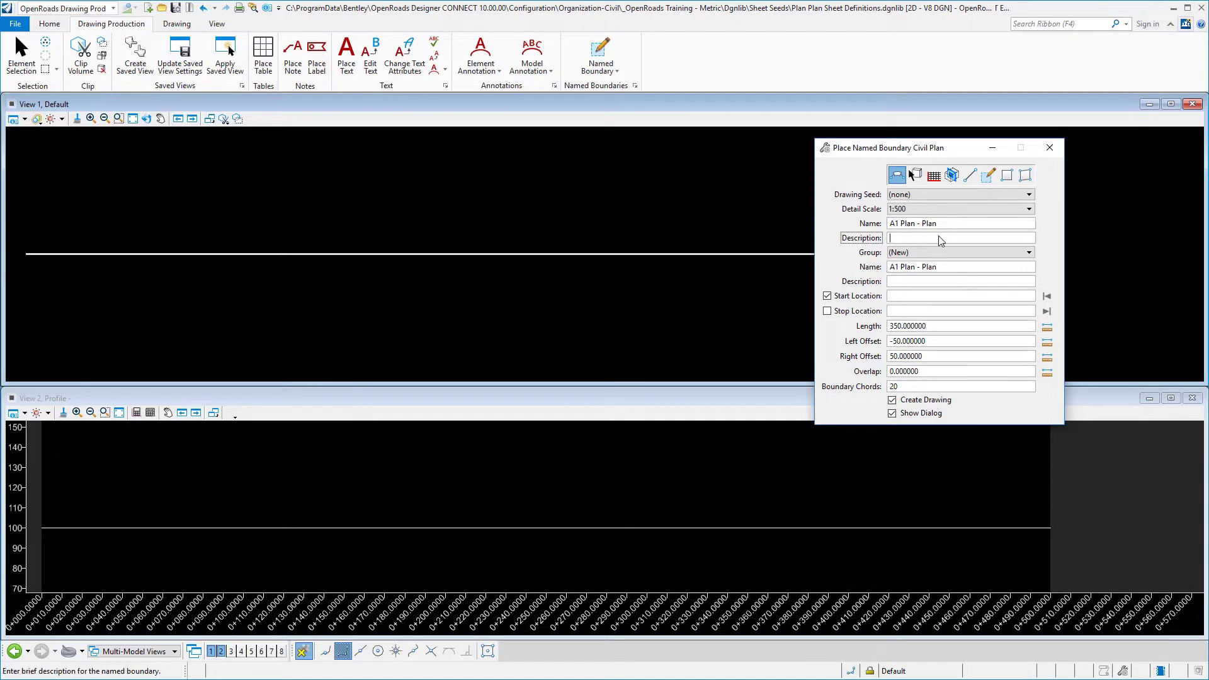
Set the start station to 0+000 and the stop station to 0+350.
click(901, 297)
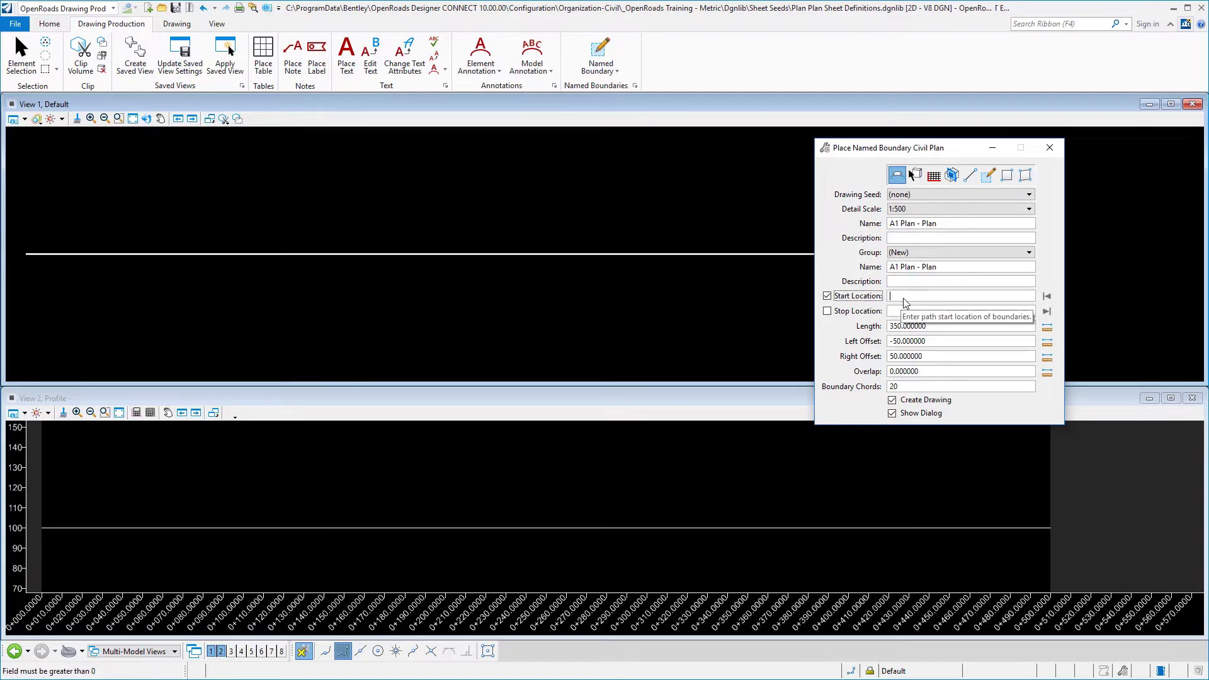
key(Return)
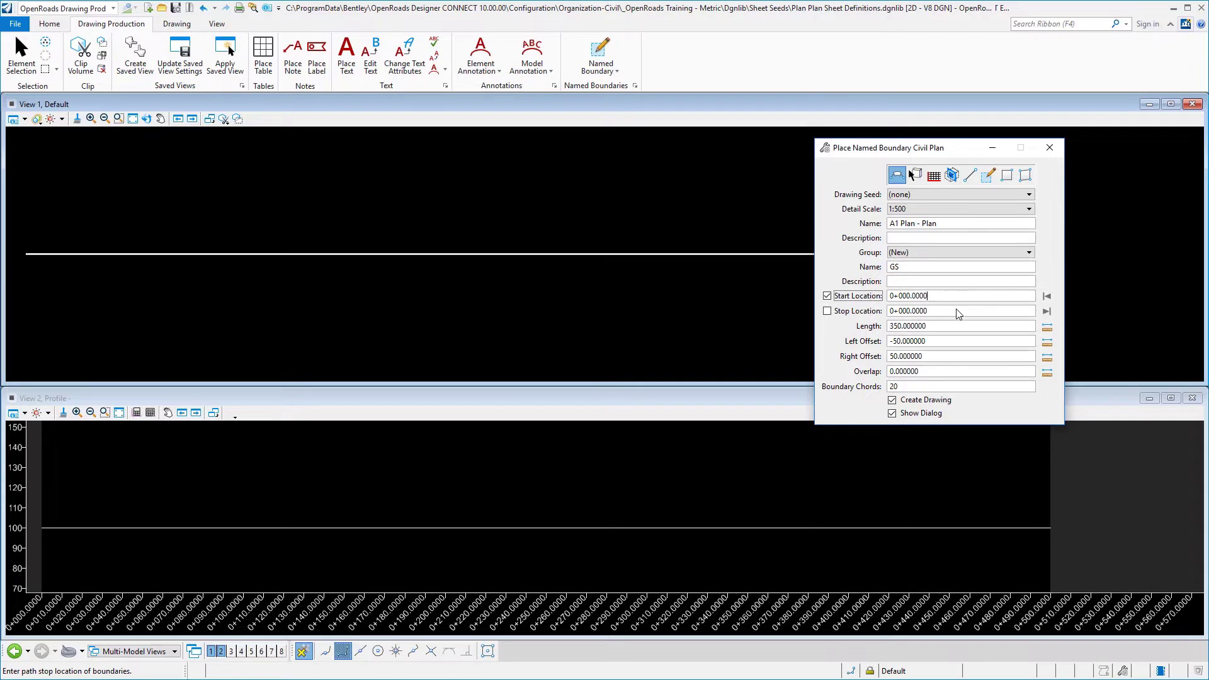
drag(938, 311, 885, 312)
text(350)
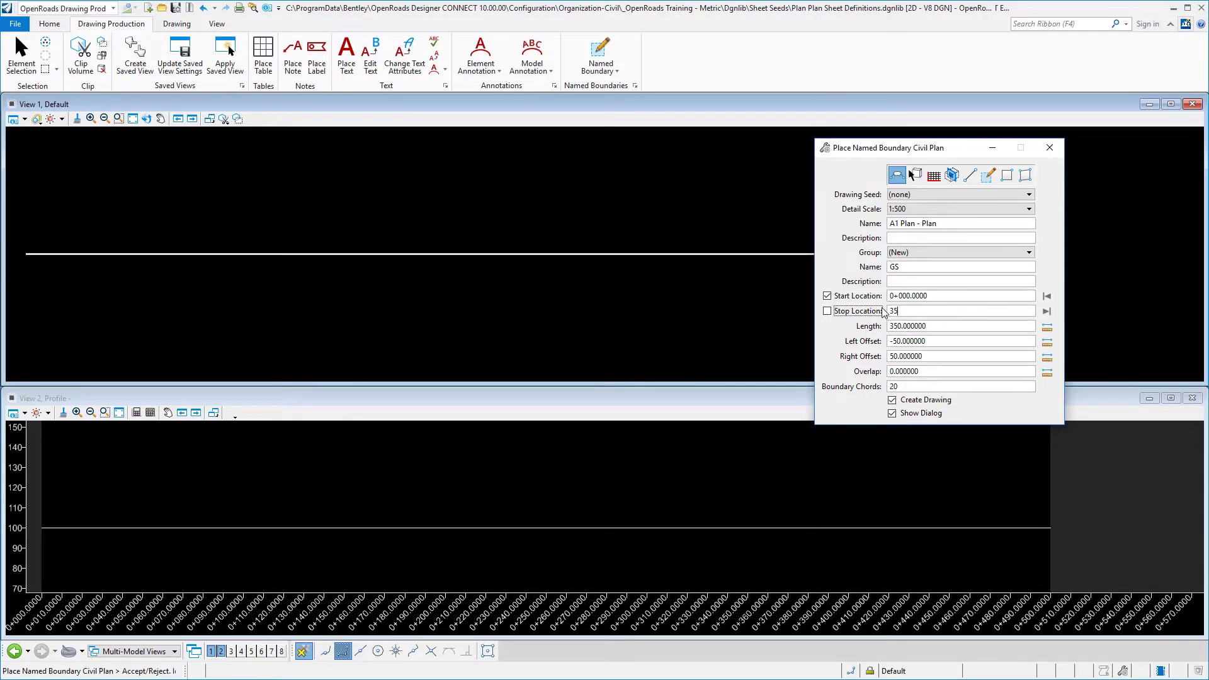
key(Return)
Identify the line as the path and accept the A1 Plan - Plan boundary placement.
click(950, 344)
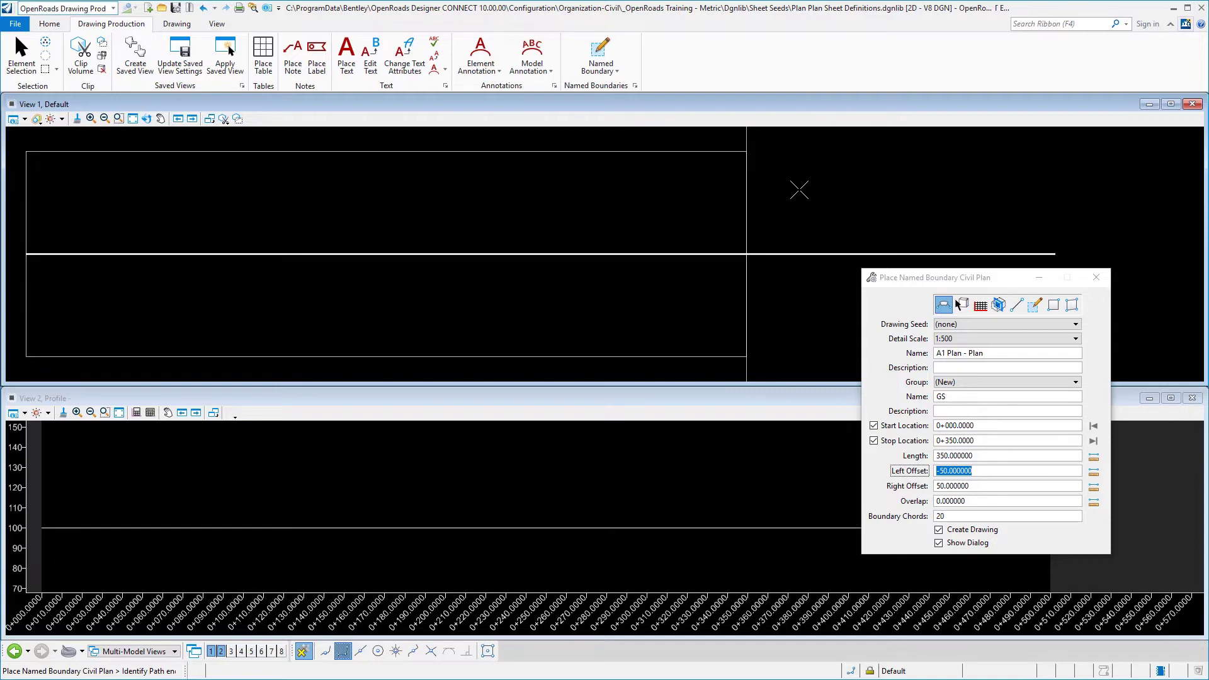
click(799, 190)
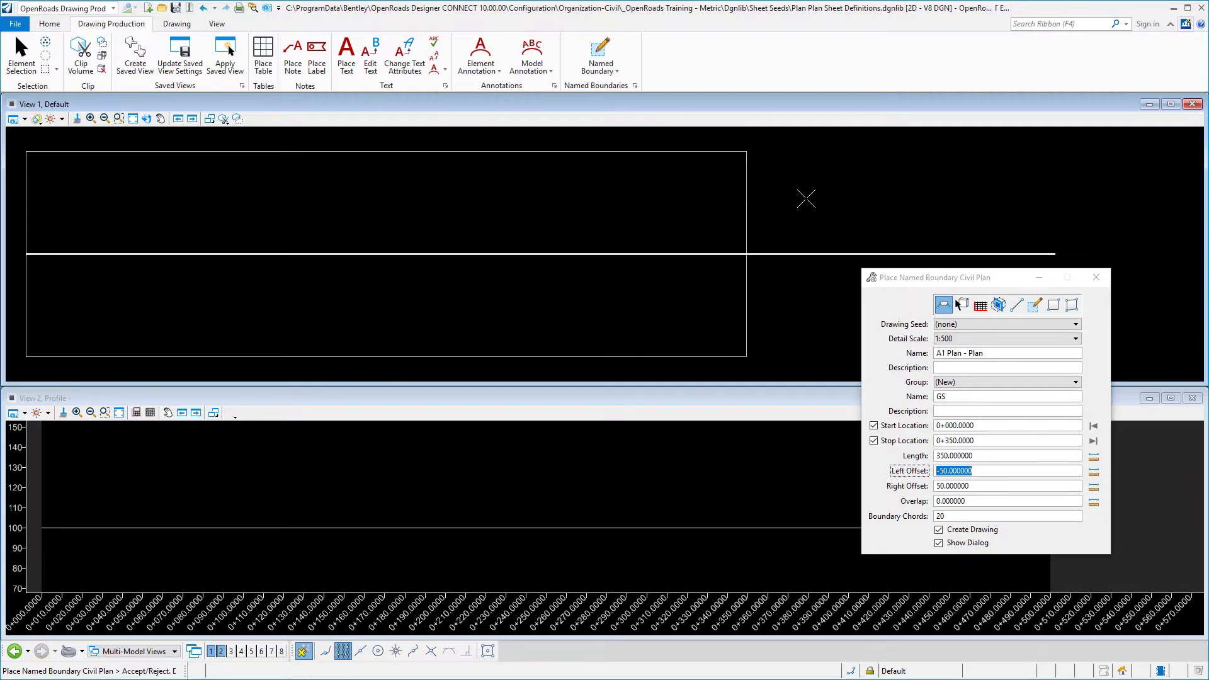
click(806, 199)
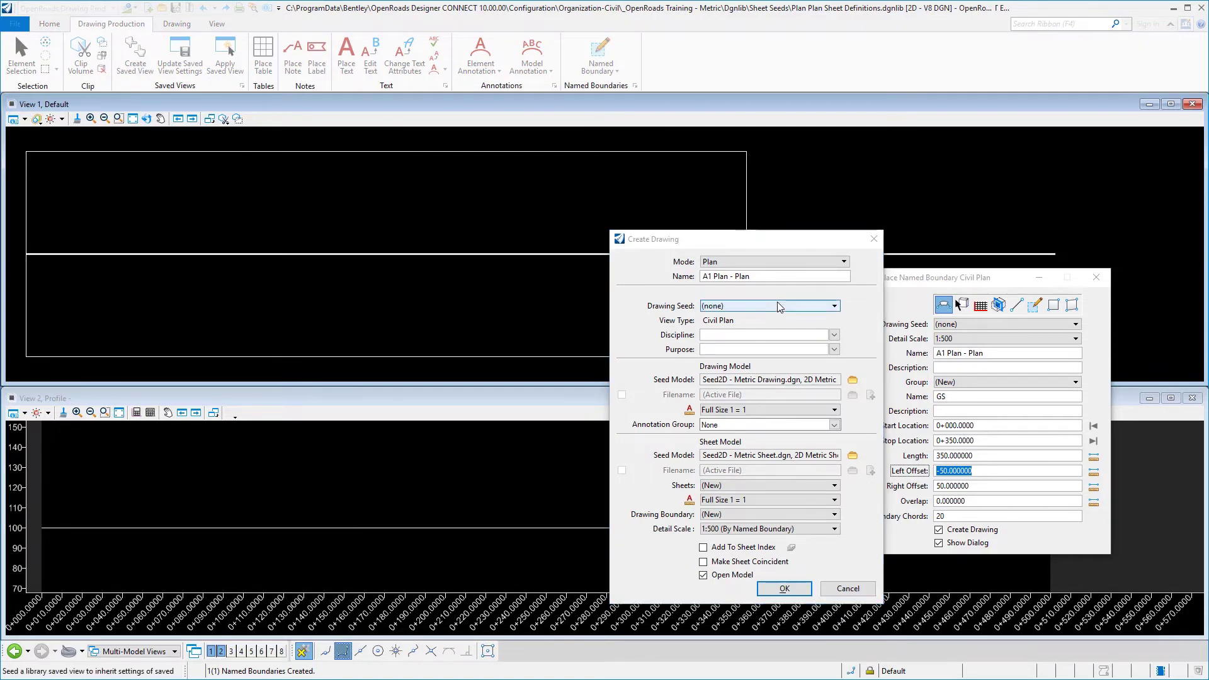
Set discipline Civil, purpose Plan View, annotation scale 1:500 and sheet detail scale 1:500.
click(834, 336)
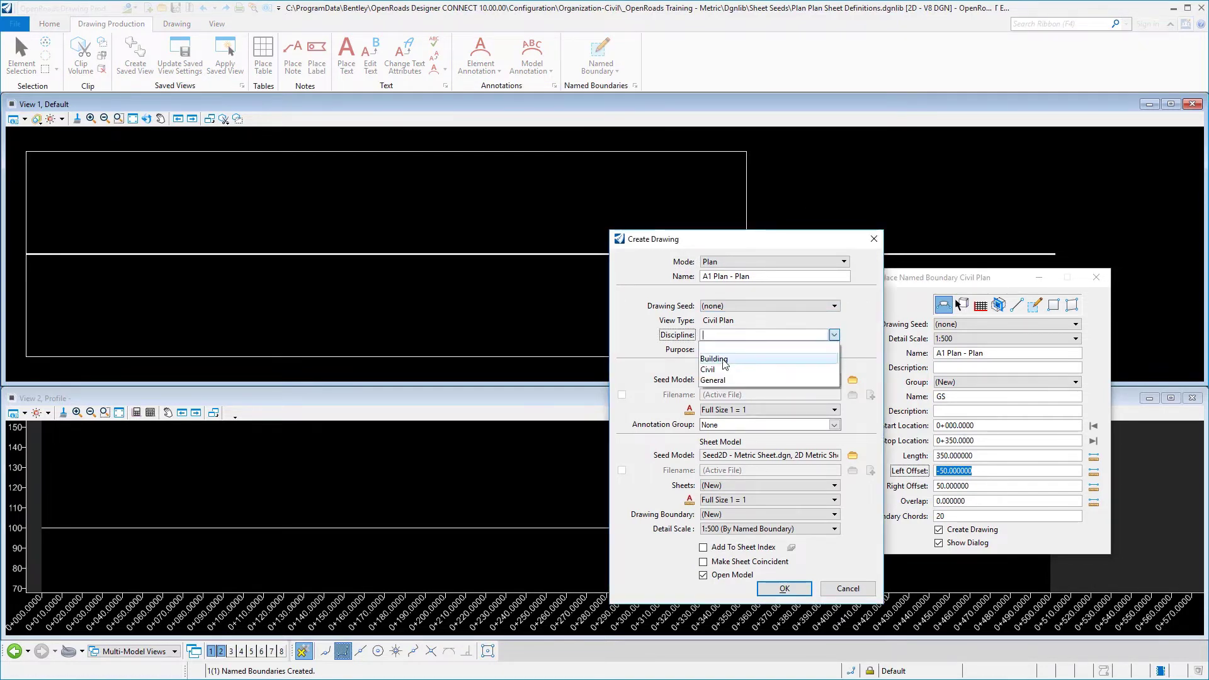
click(781, 370)
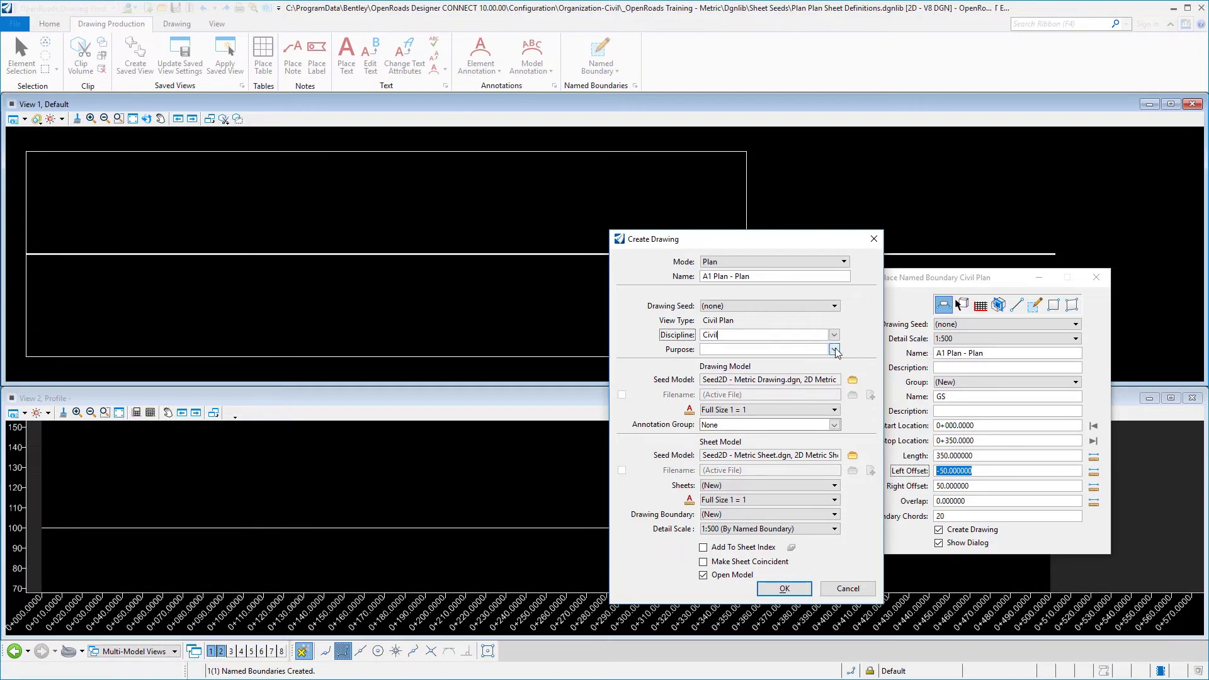
click(834, 349)
click(776, 395)
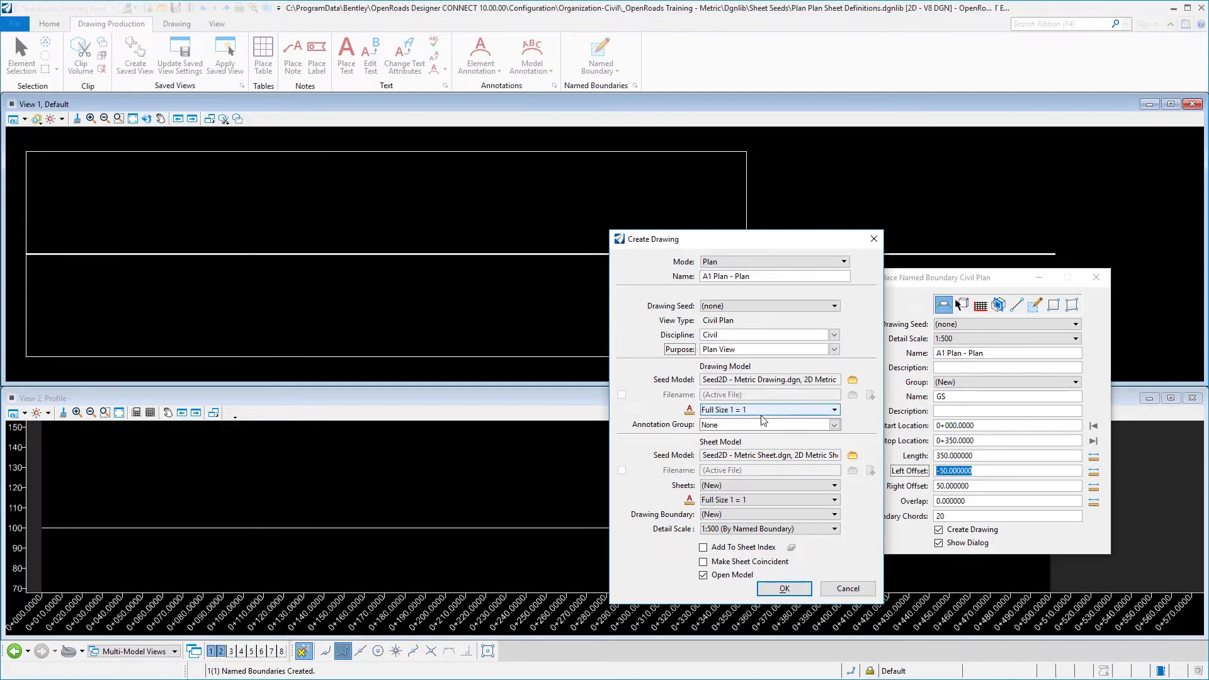
click(780, 410)
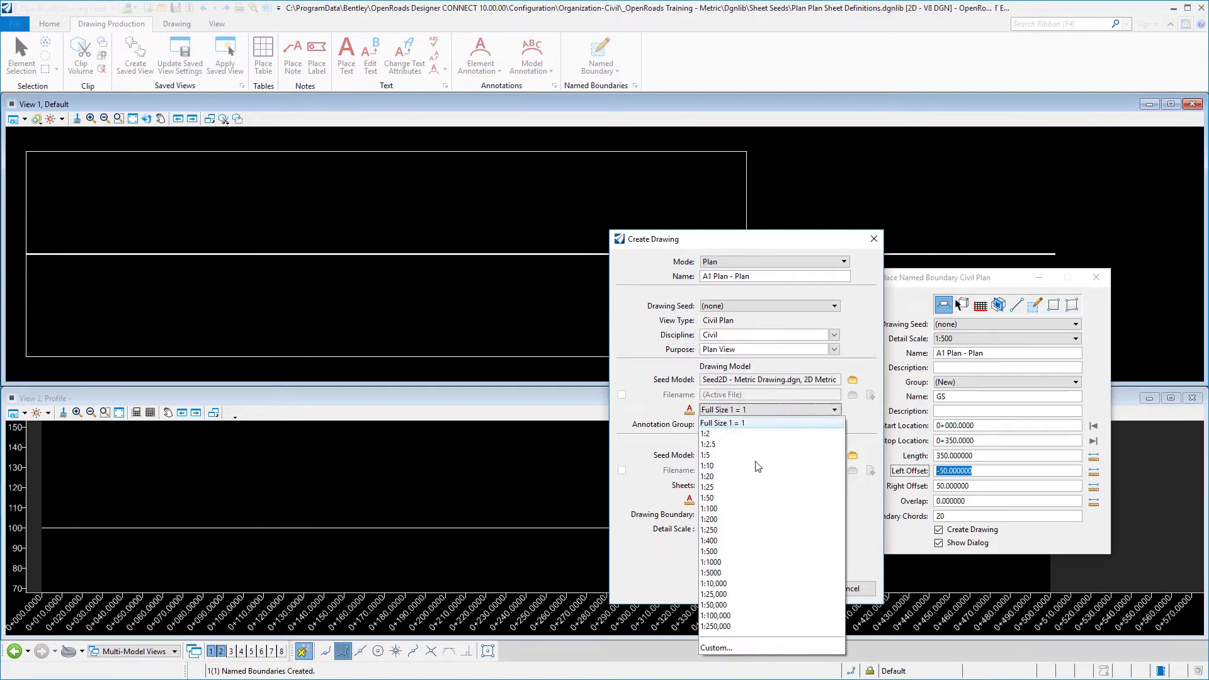
click(727, 552)
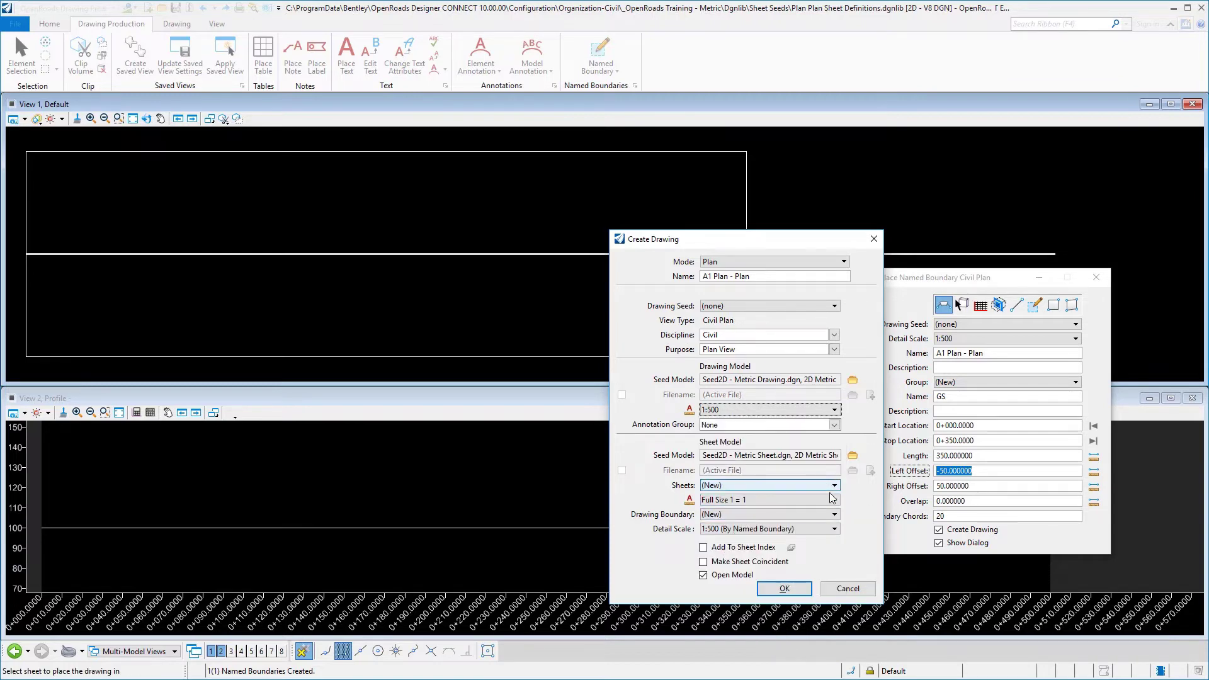
click(787, 529)
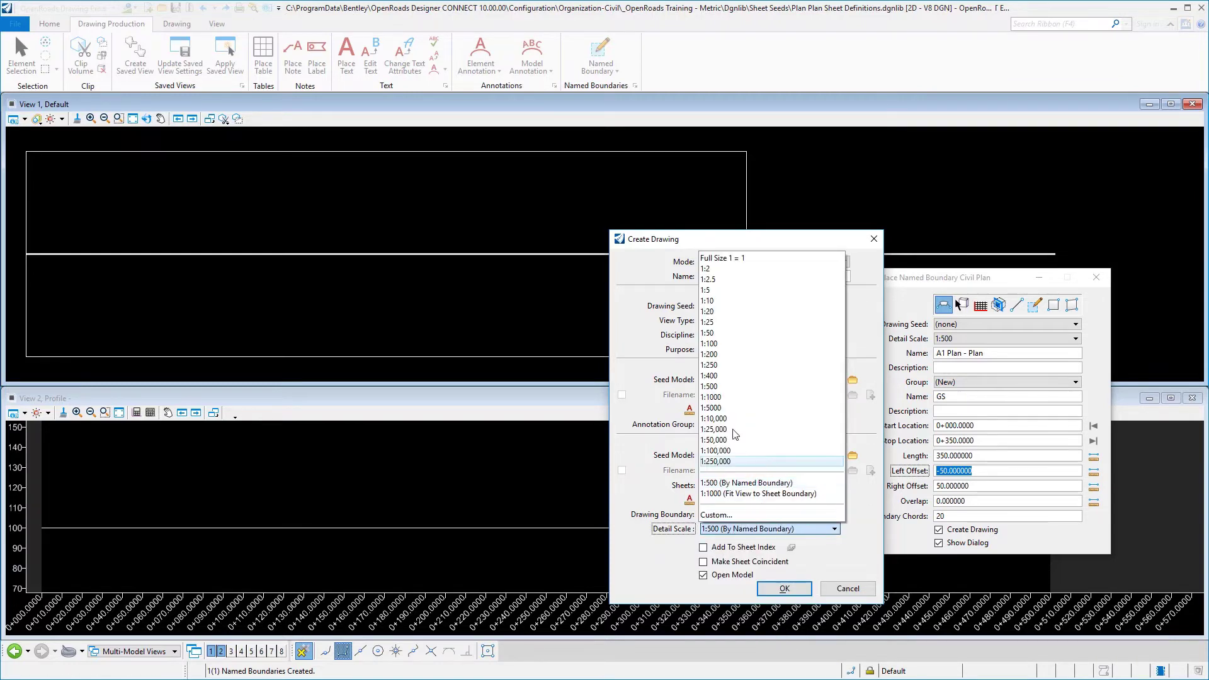
click(719, 388)
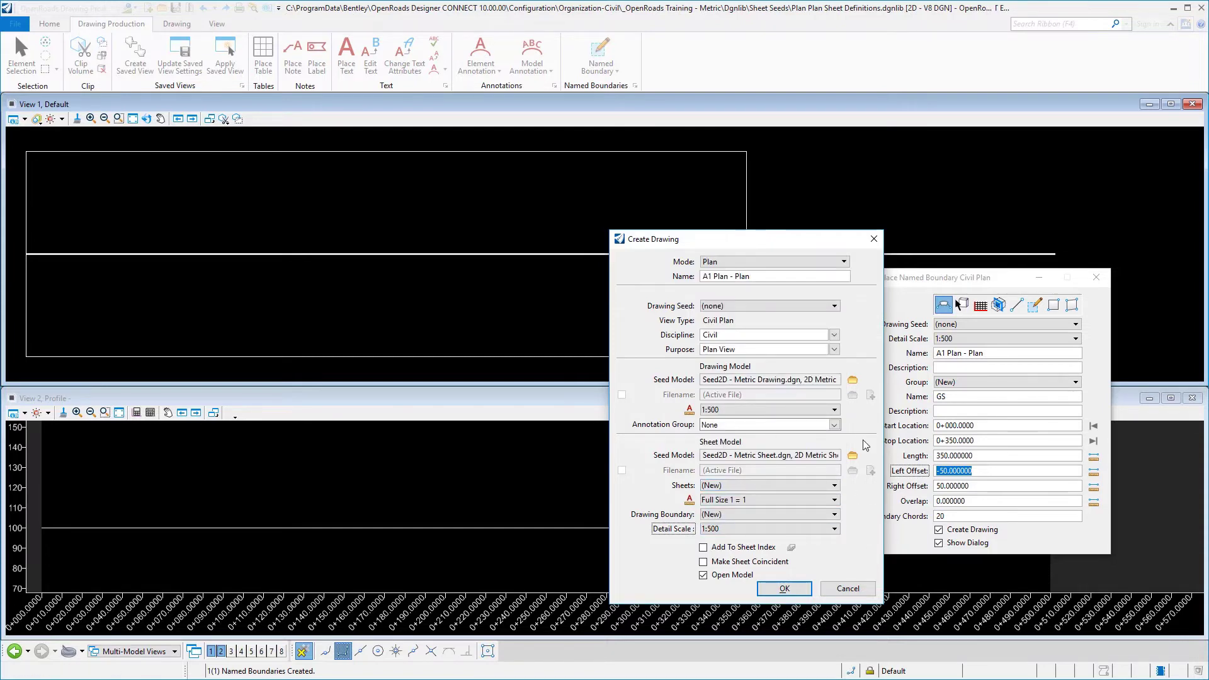
Use Seed2D - Metric Drawing.dgn and Seed2D - Metric Sheet.dgn as drawing and sheet seeds.
click(852, 380)
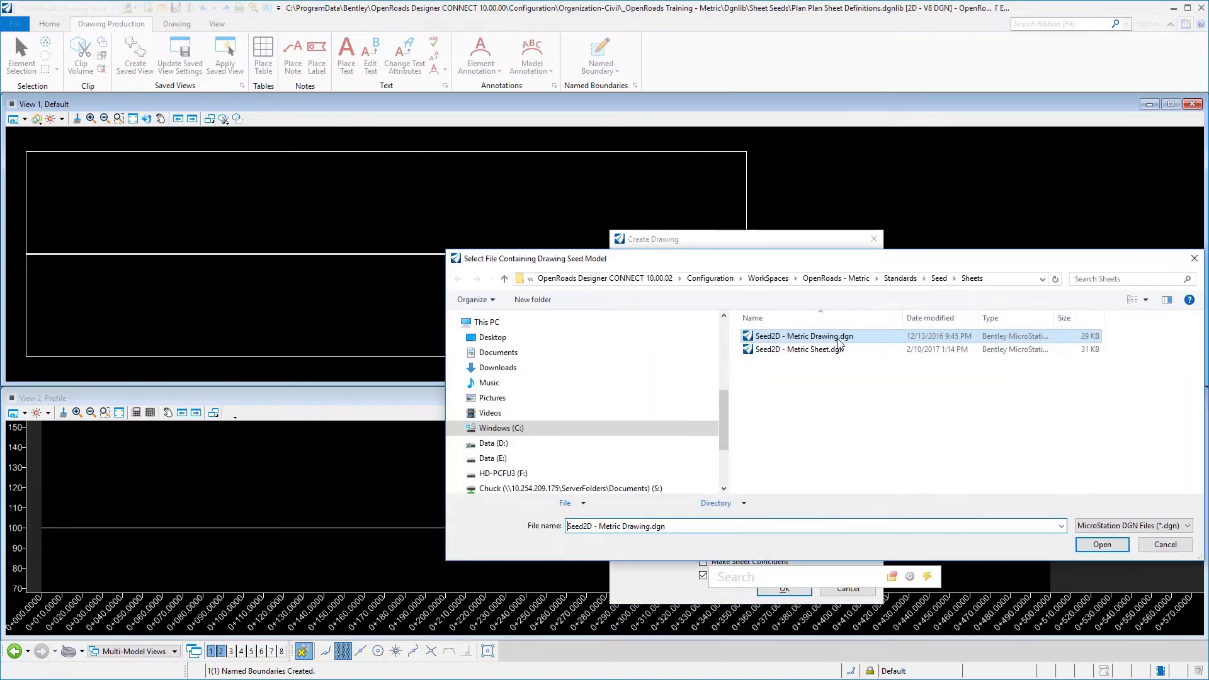
double_click(839, 342)
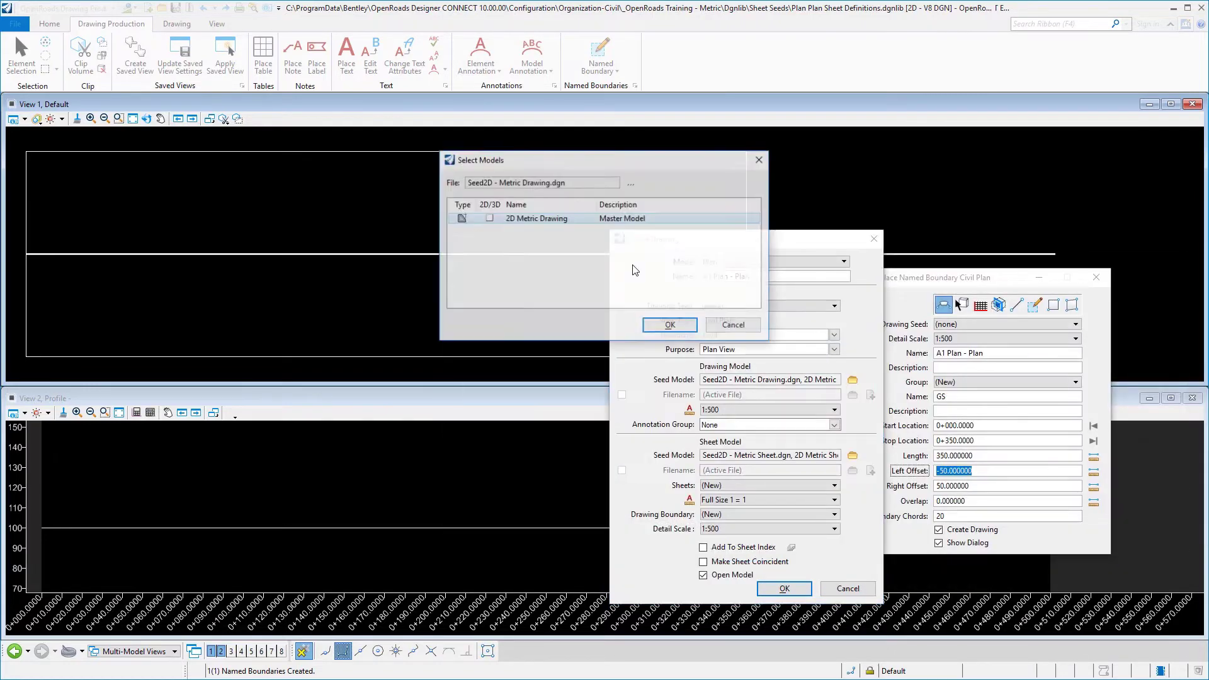
double_click(561, 220)
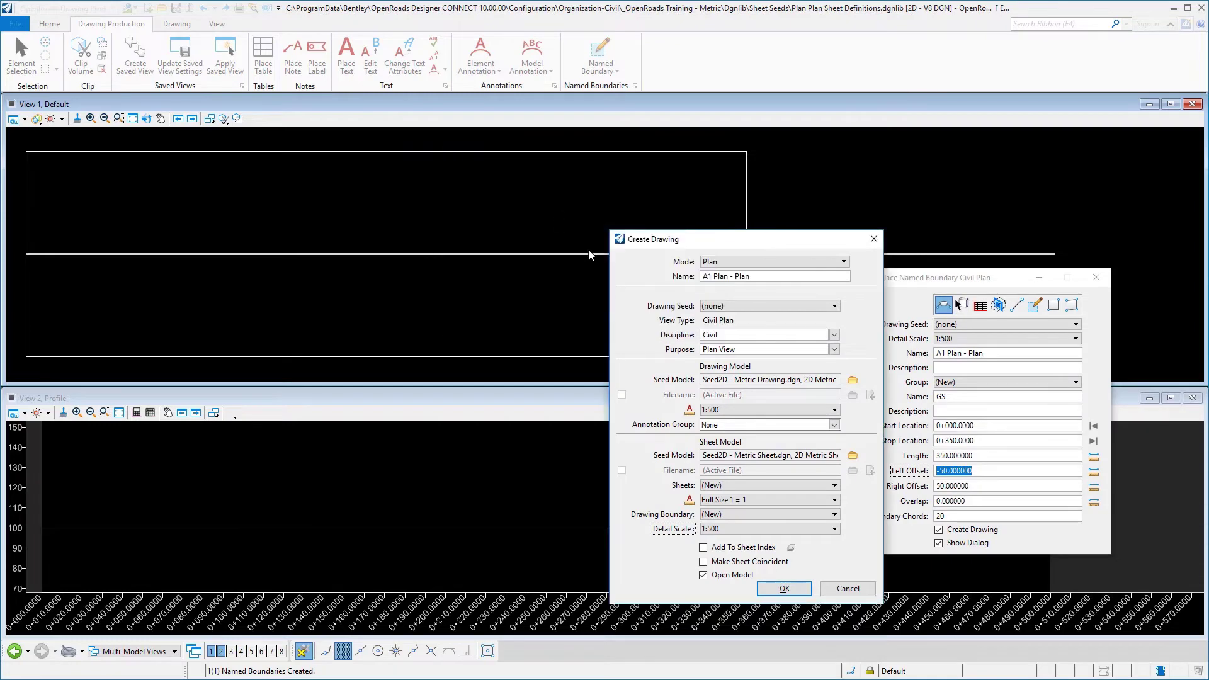
click(853, 456)
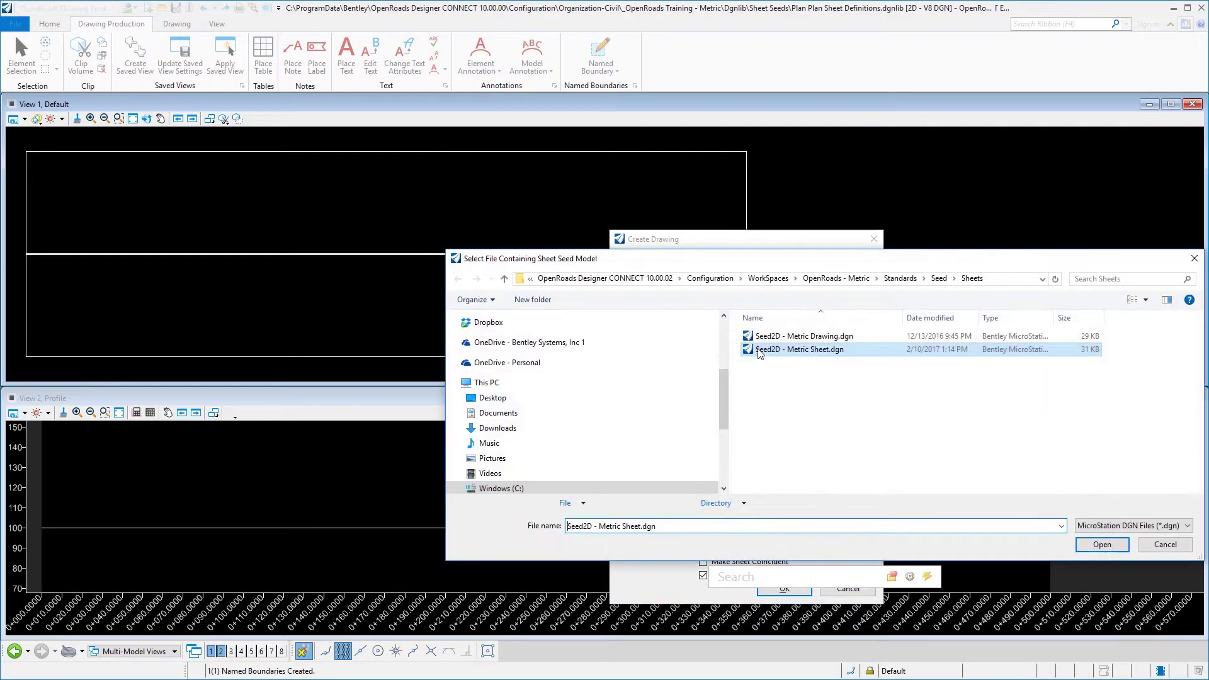
double_click(759, 351)
click(671, 327)
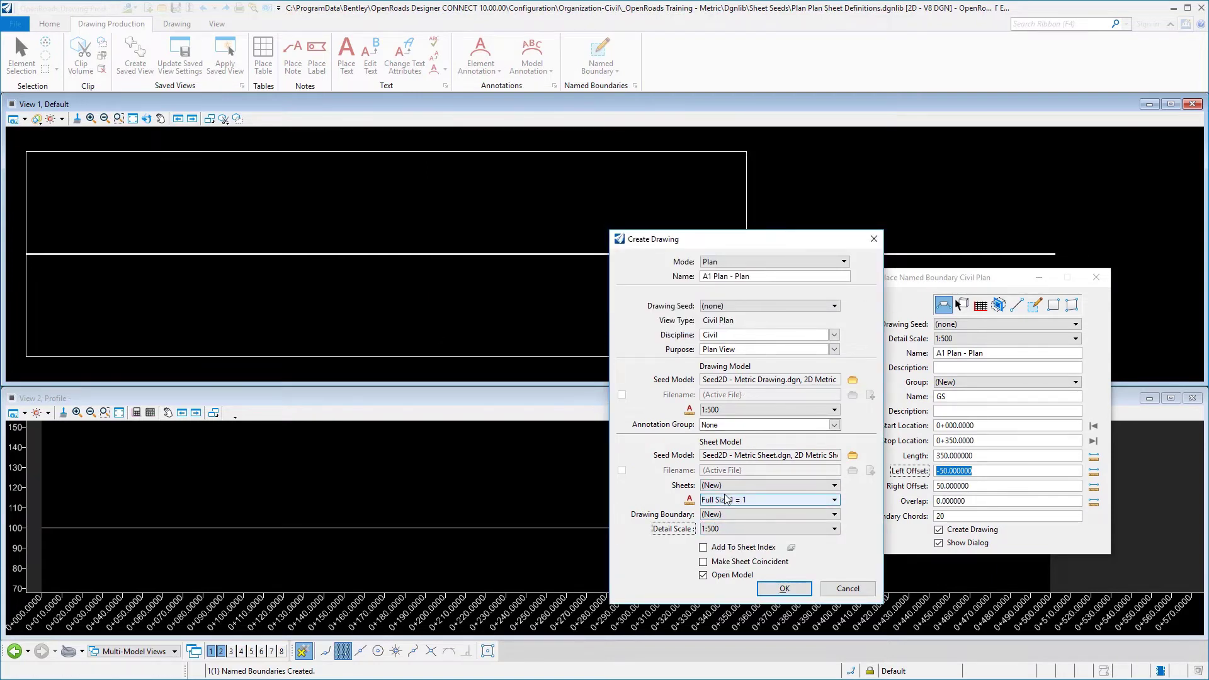
Create the drawing and load the Plan and Profile Border.cel library for cell placement.
click(784, 589)
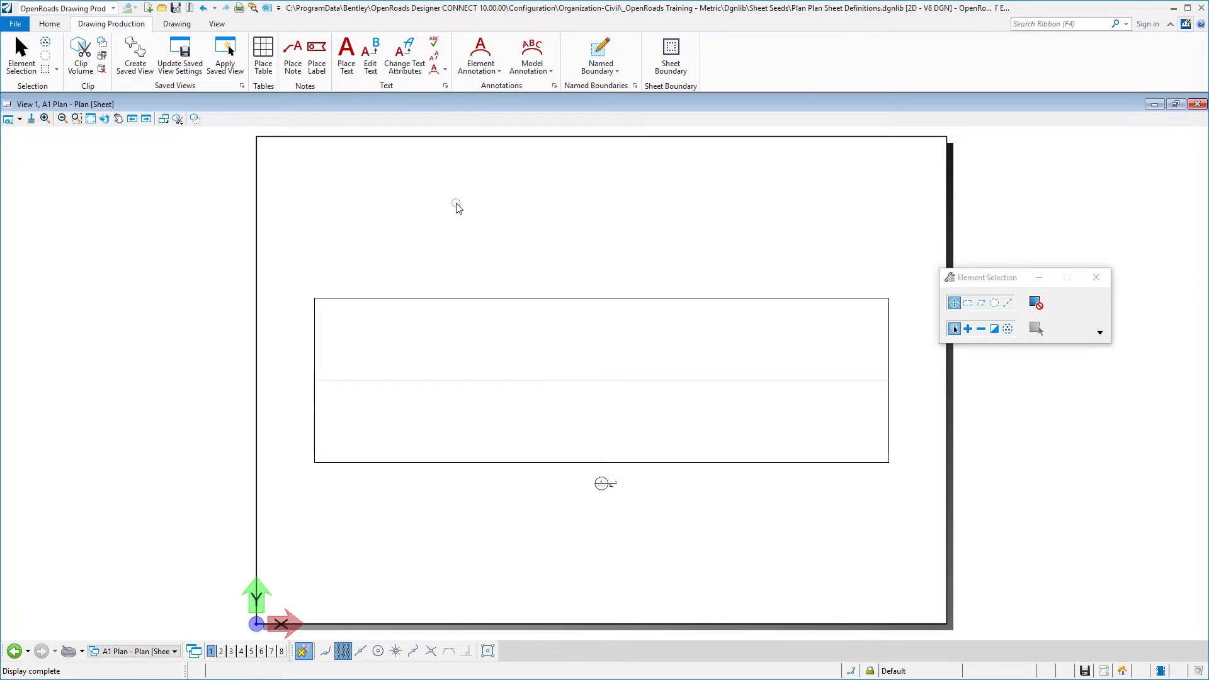
click(177, 23)
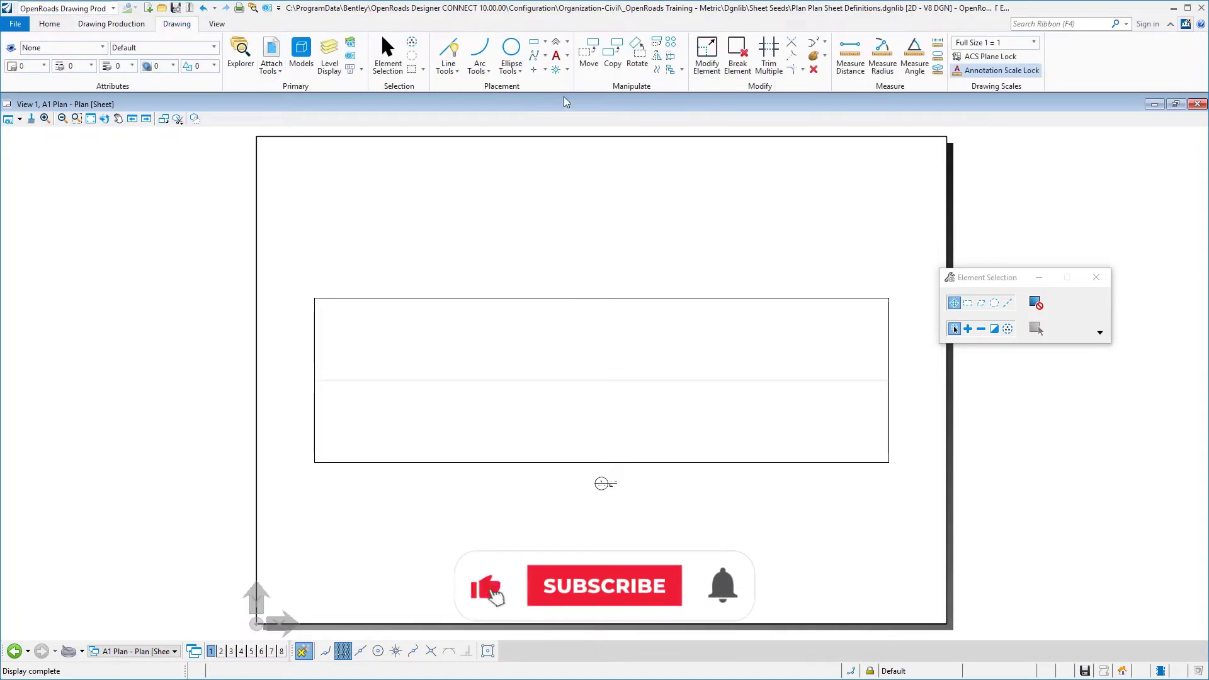
click(555, 42)
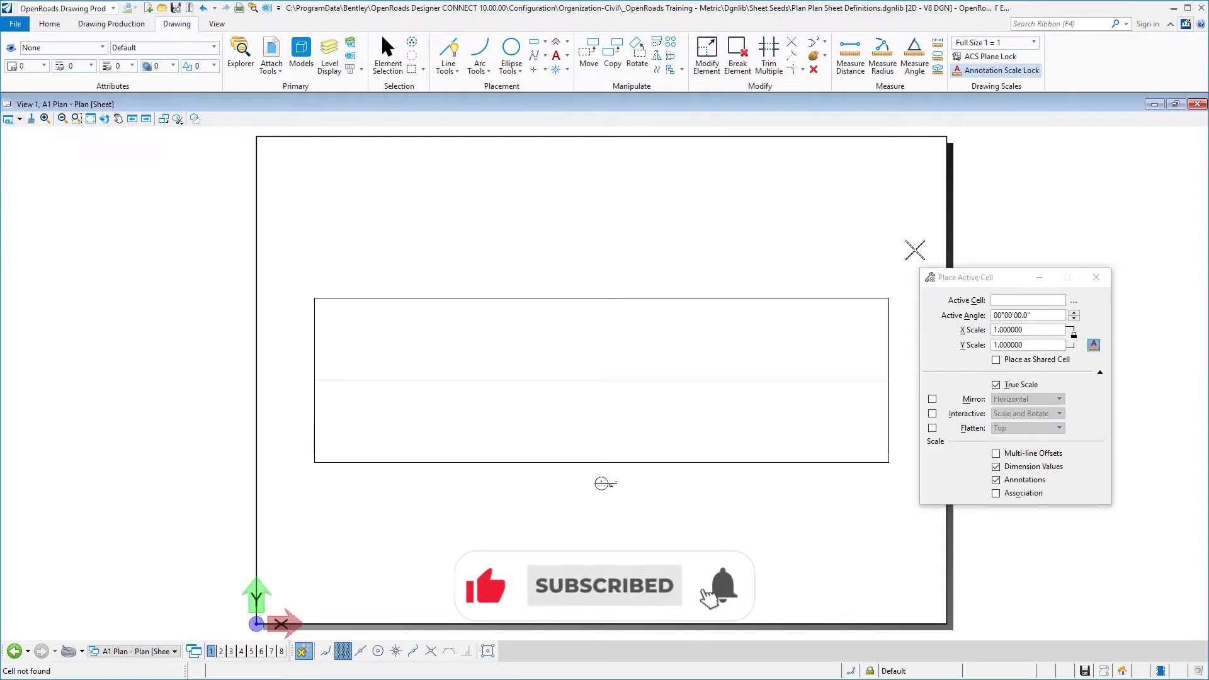
click(1074, 301)
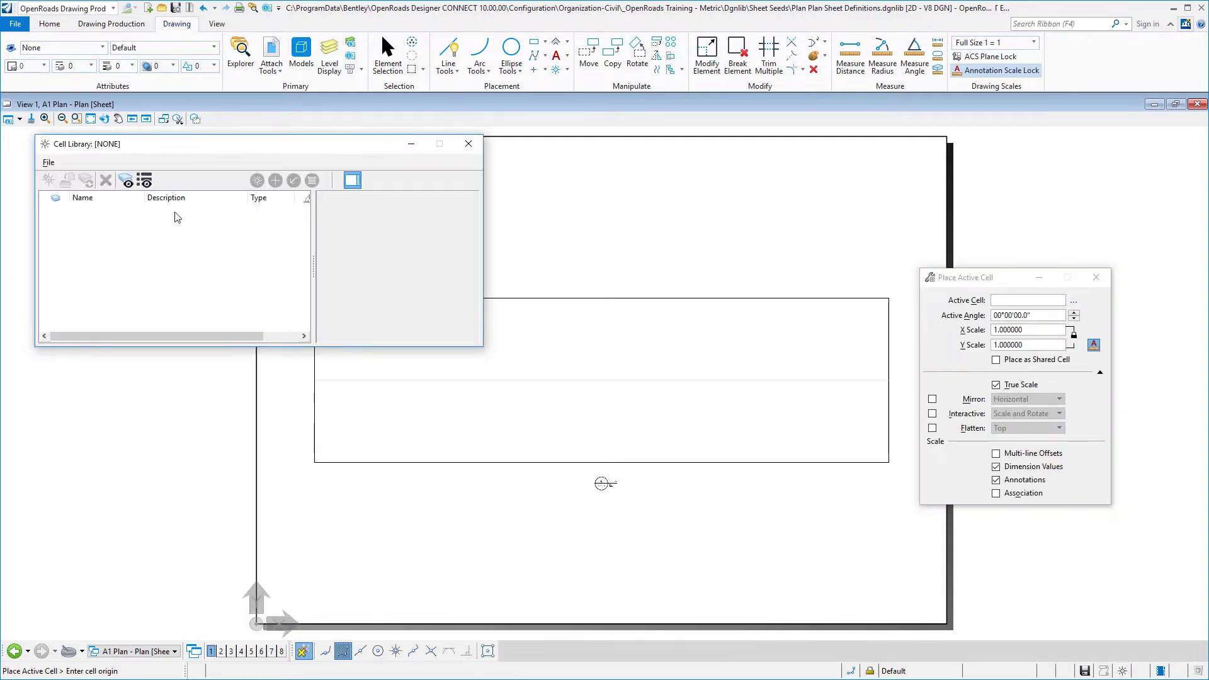
click(49, 162)
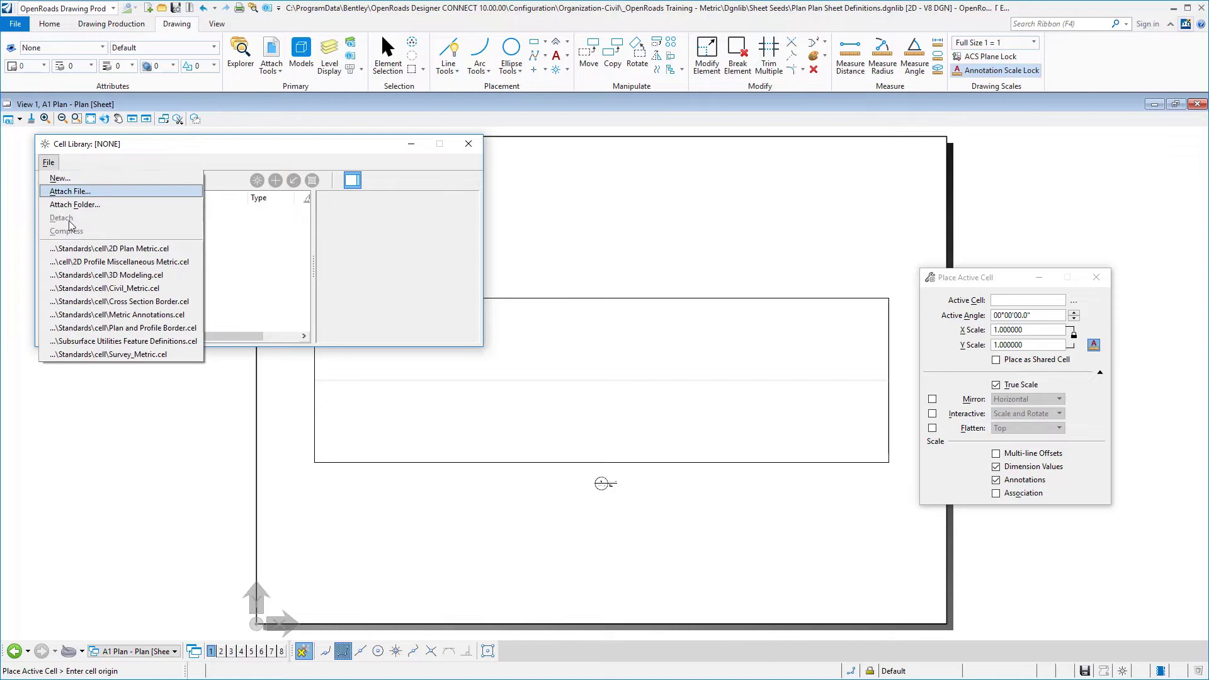
click(72, 327)
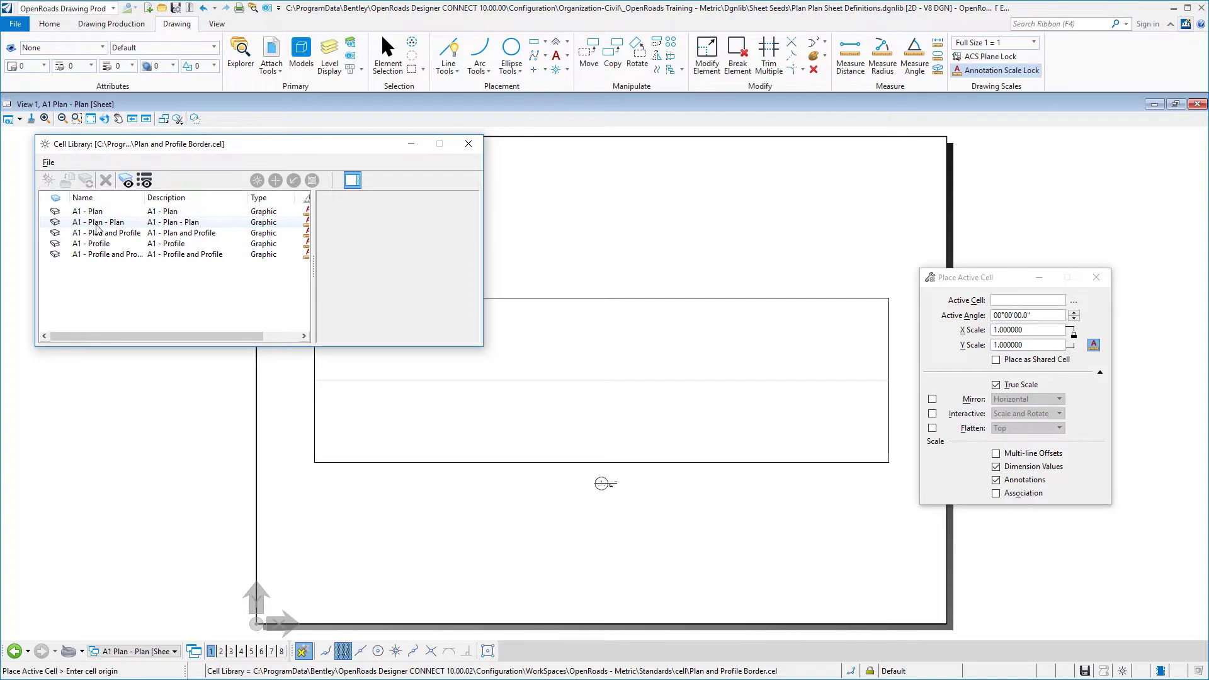
Place the A1 - Plan - Plan border cell at the sheet origin.
click(96, 224)
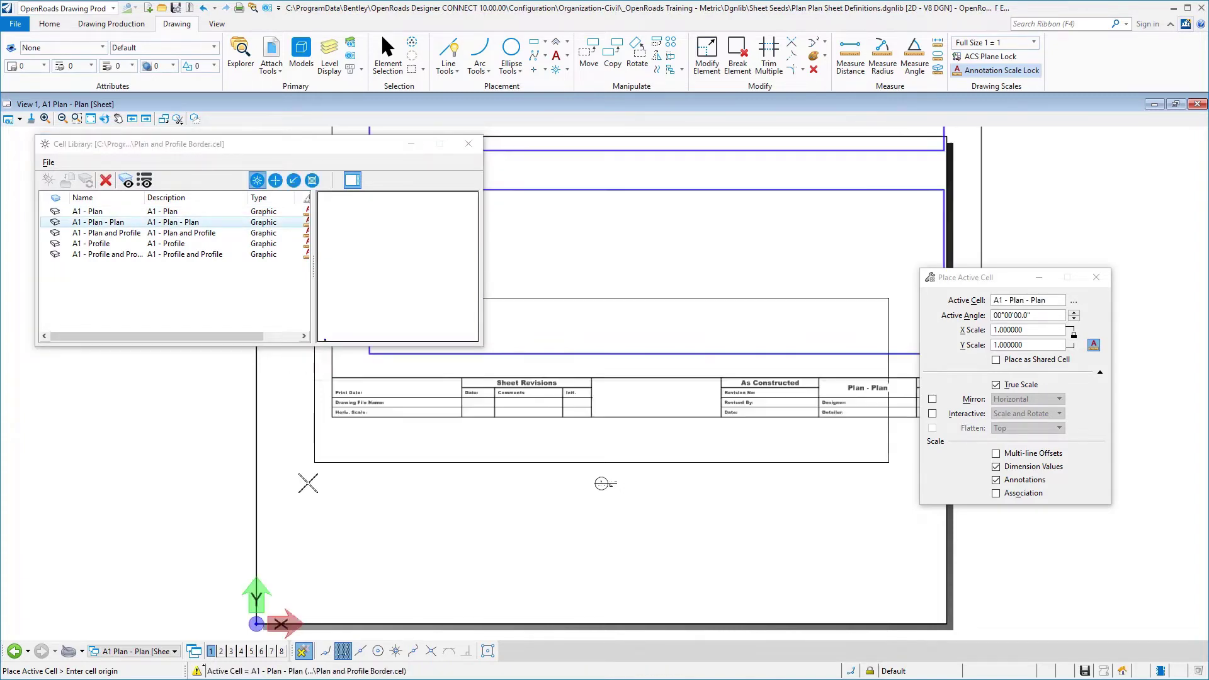
click(468, 143)
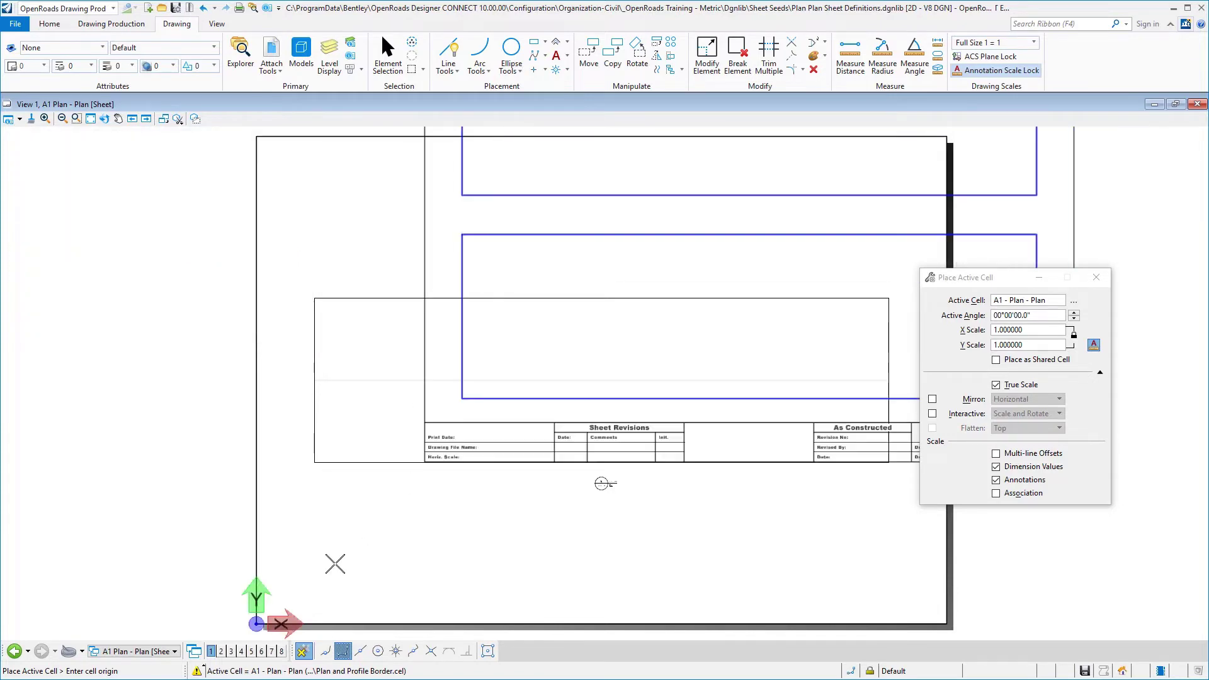
click(257, 625)
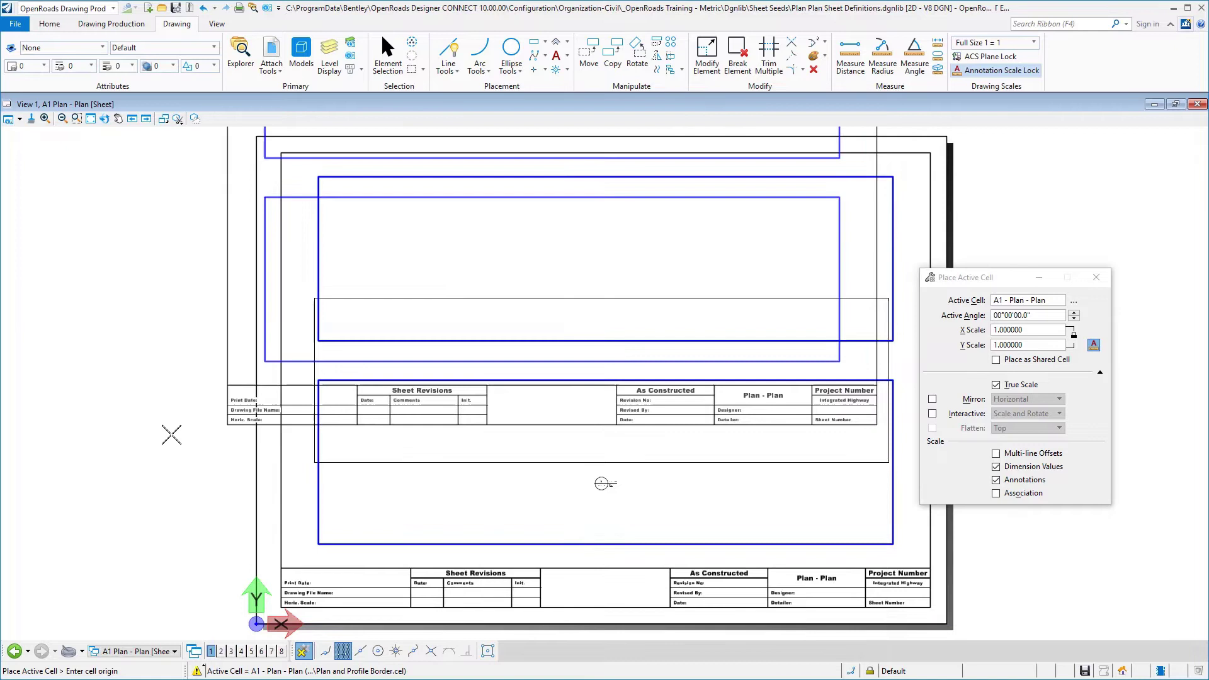
key(Escape)
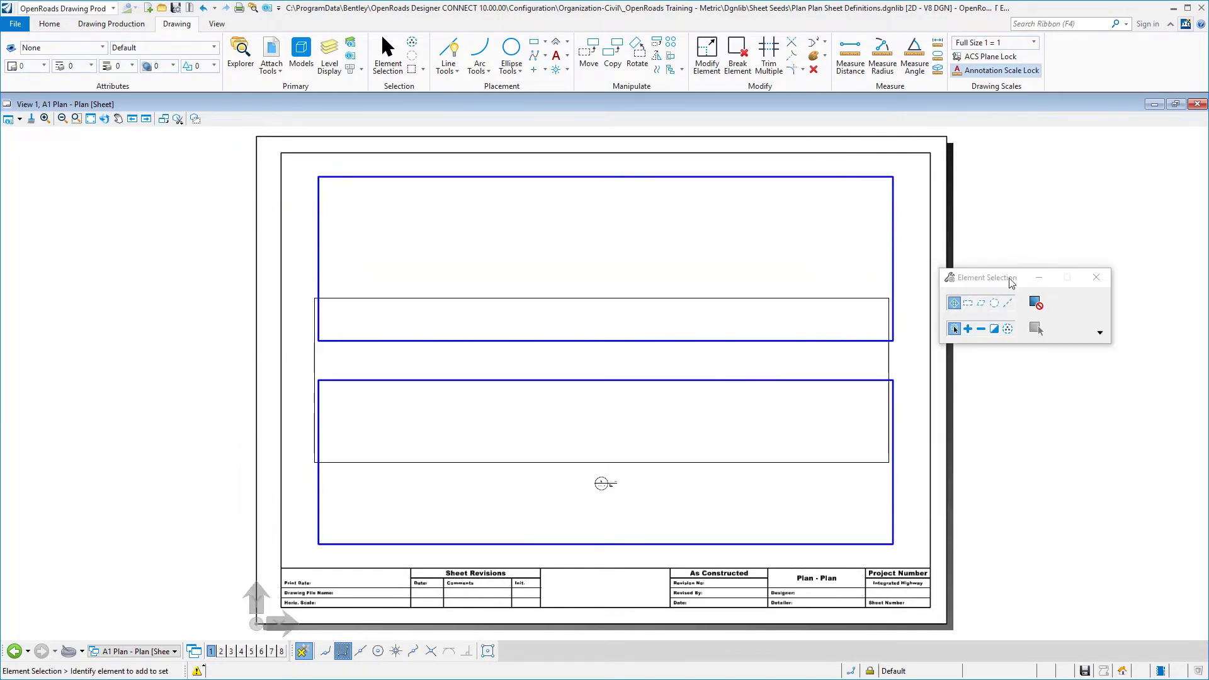
Move the A1 Plan - Plan reference up into the sheet's upper drawing area.
click(269, 58)
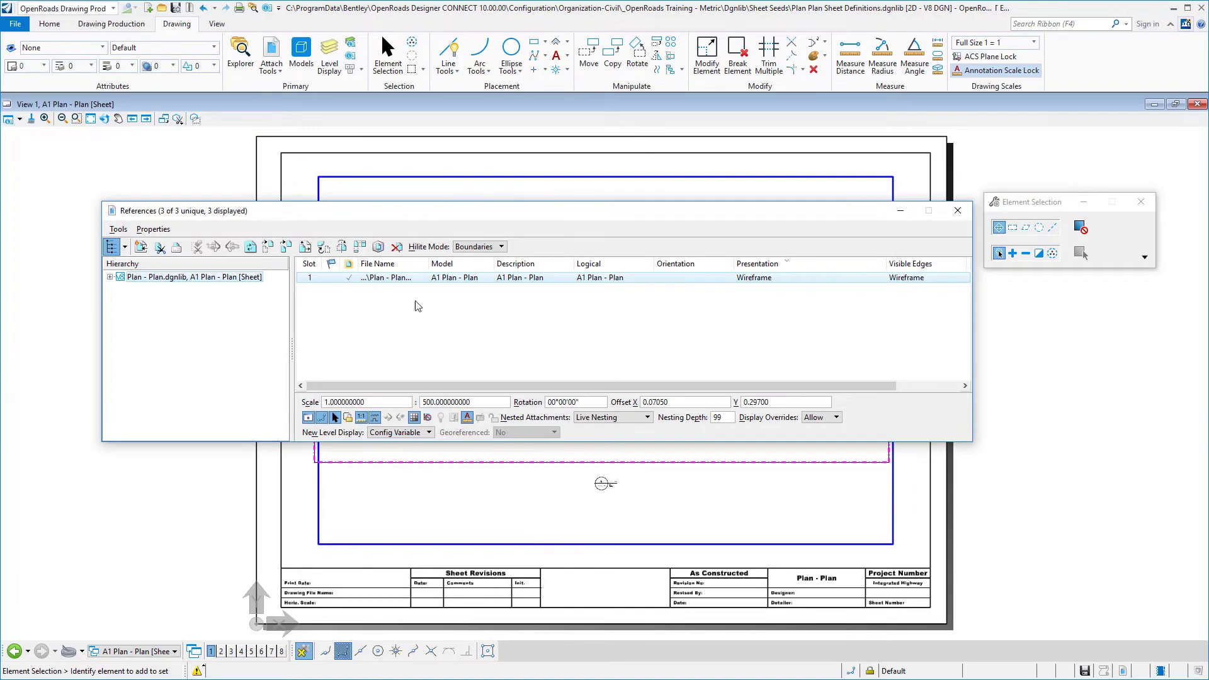
click(390, 279)
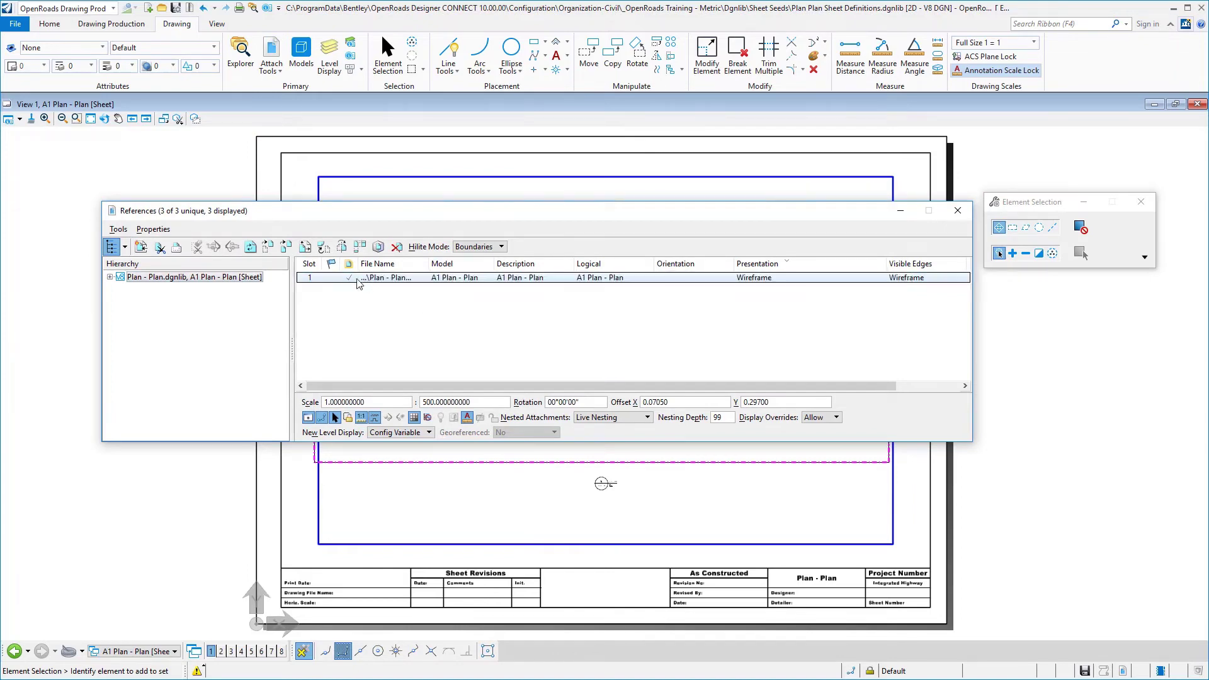
click(267, 247)
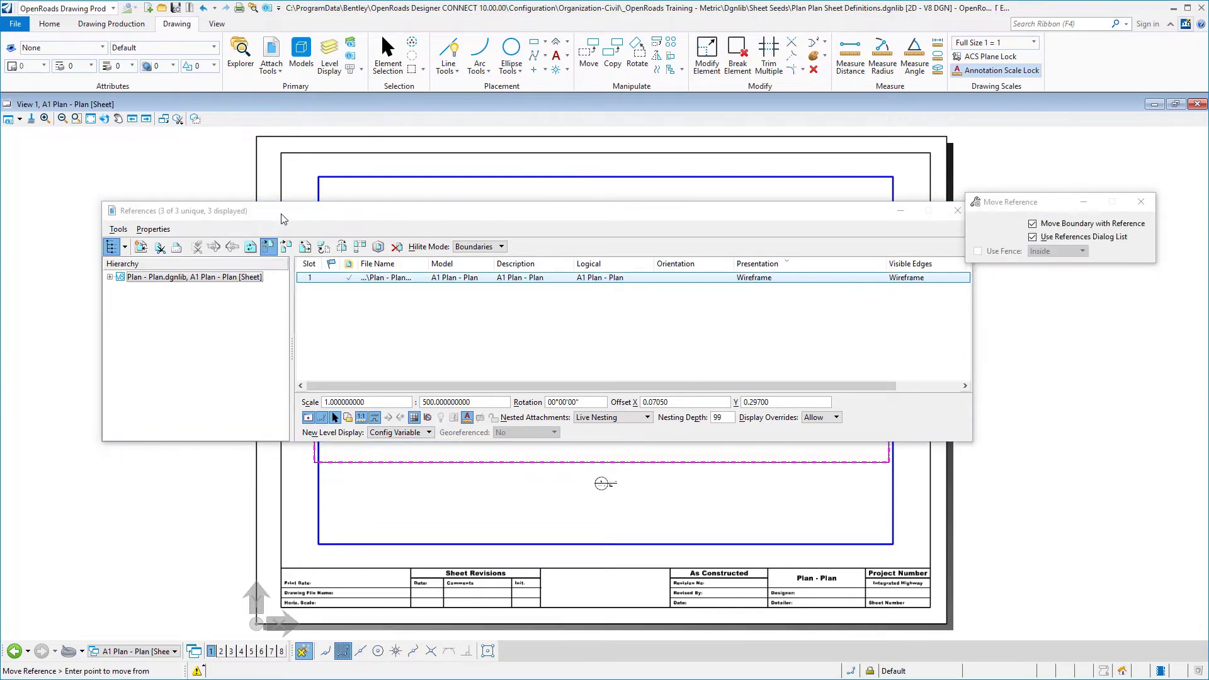
drag(295, 211, 689, 314)
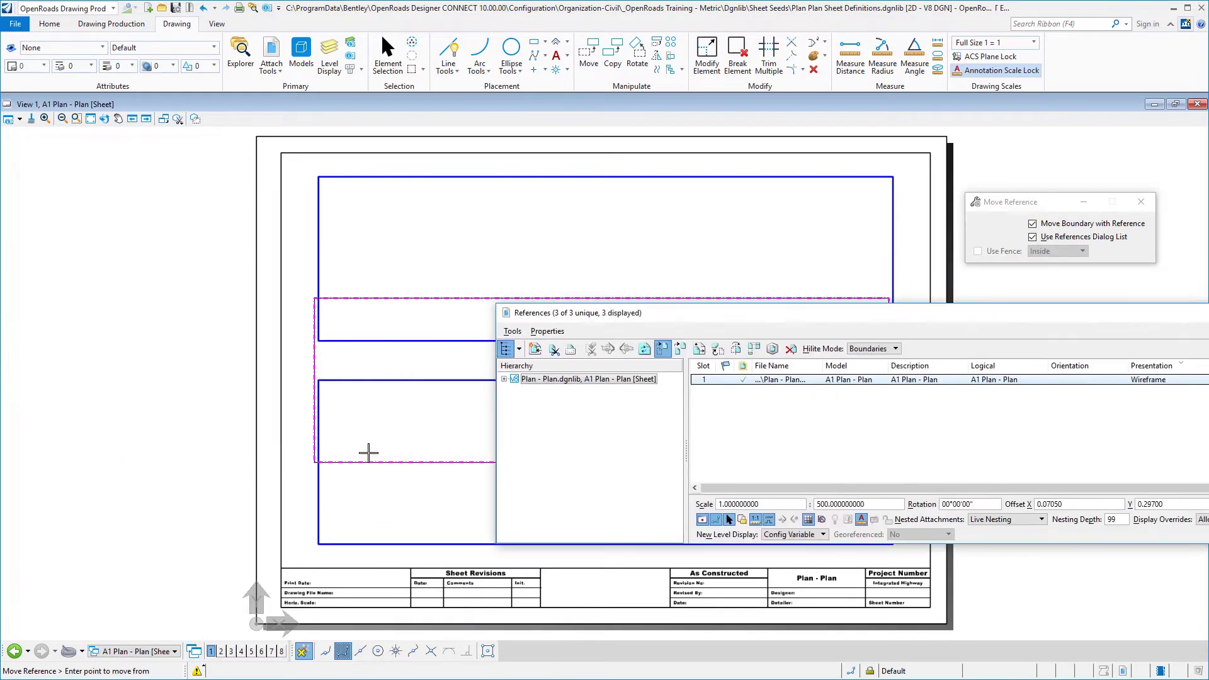
click(313, 463)
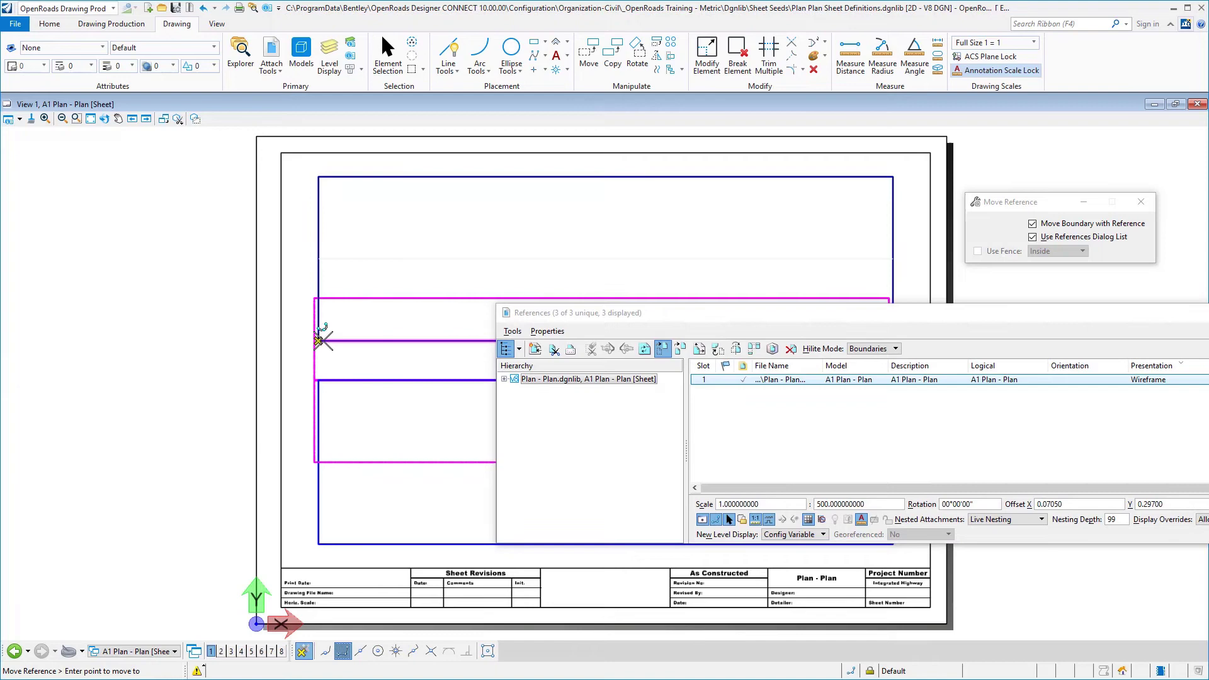
click(320, 340)
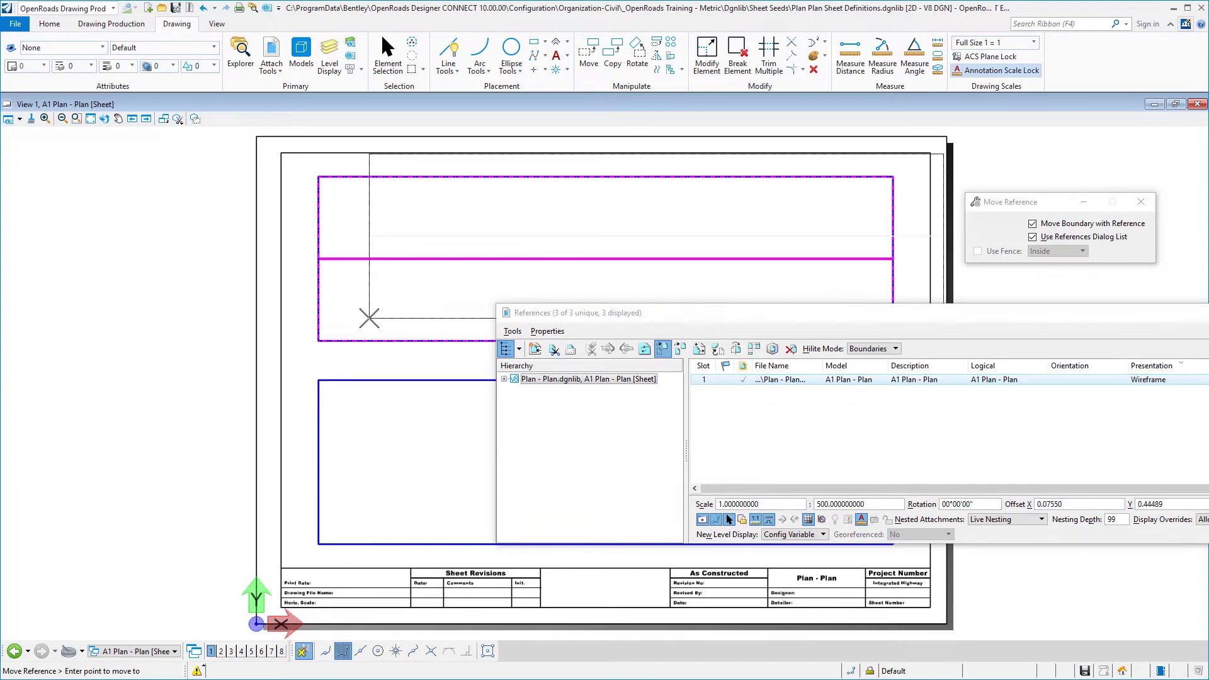
right_click(369, 318)
drag(751, 313, 435, 283)
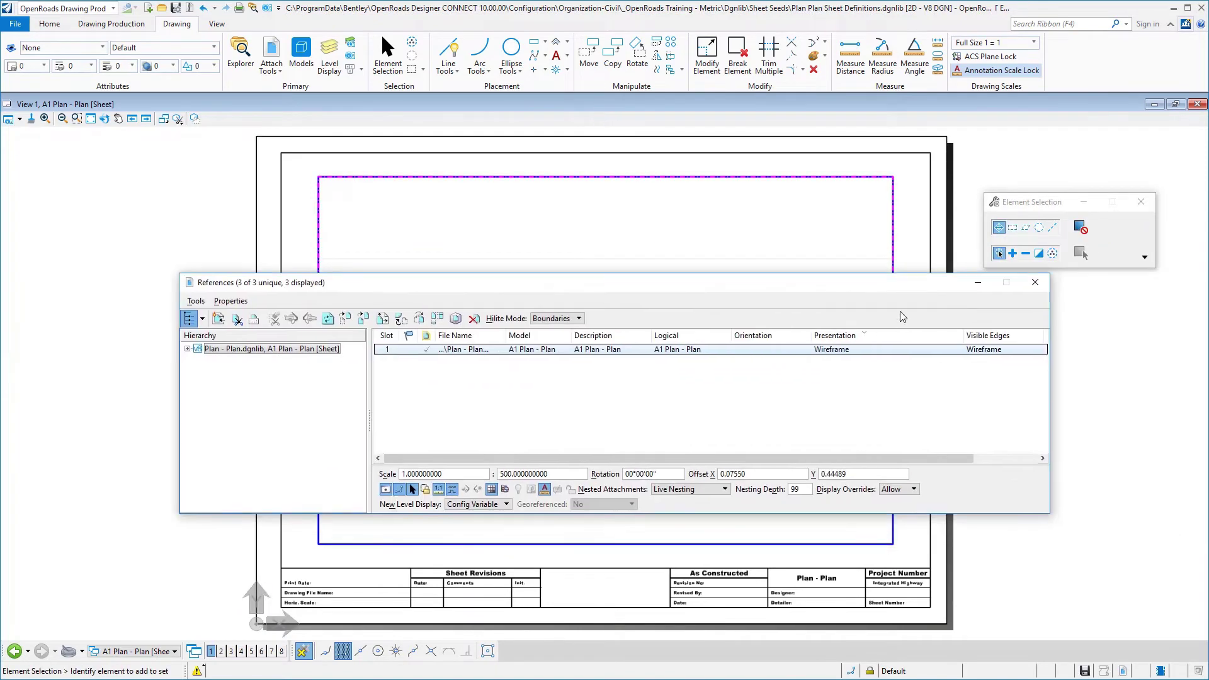
Stretch the drawing boundary's corners onto the upper blue rectangle and save the settings.
click(1035, 282)
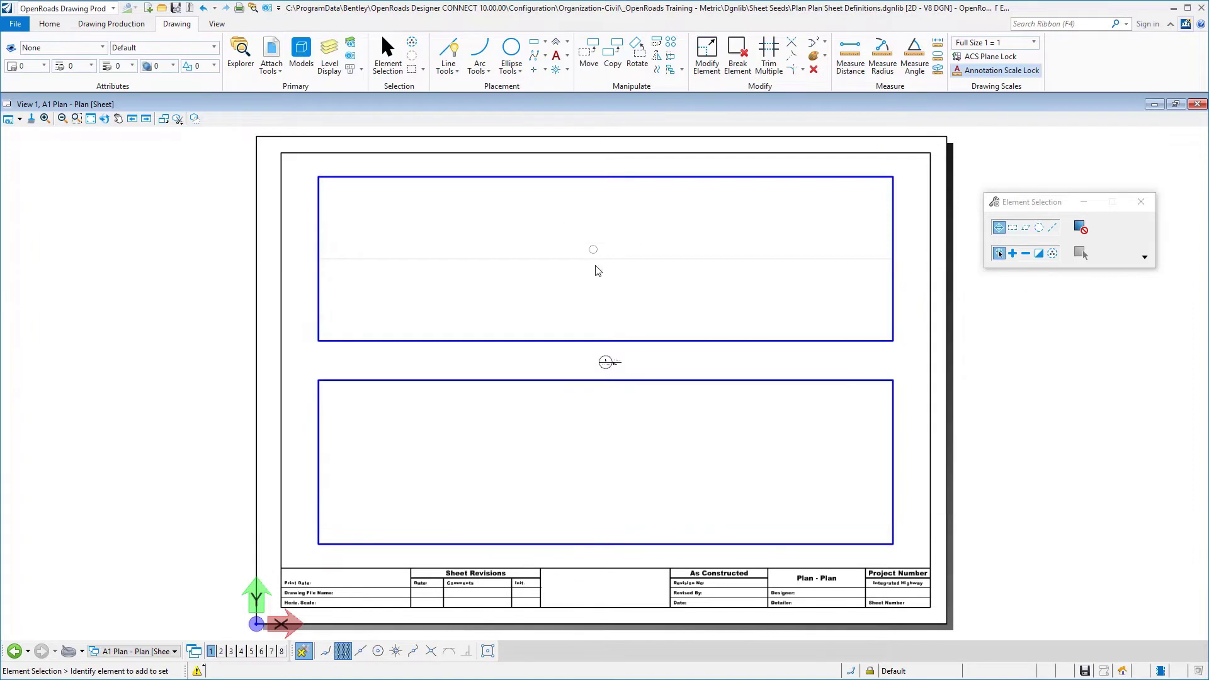
click(626, 347)
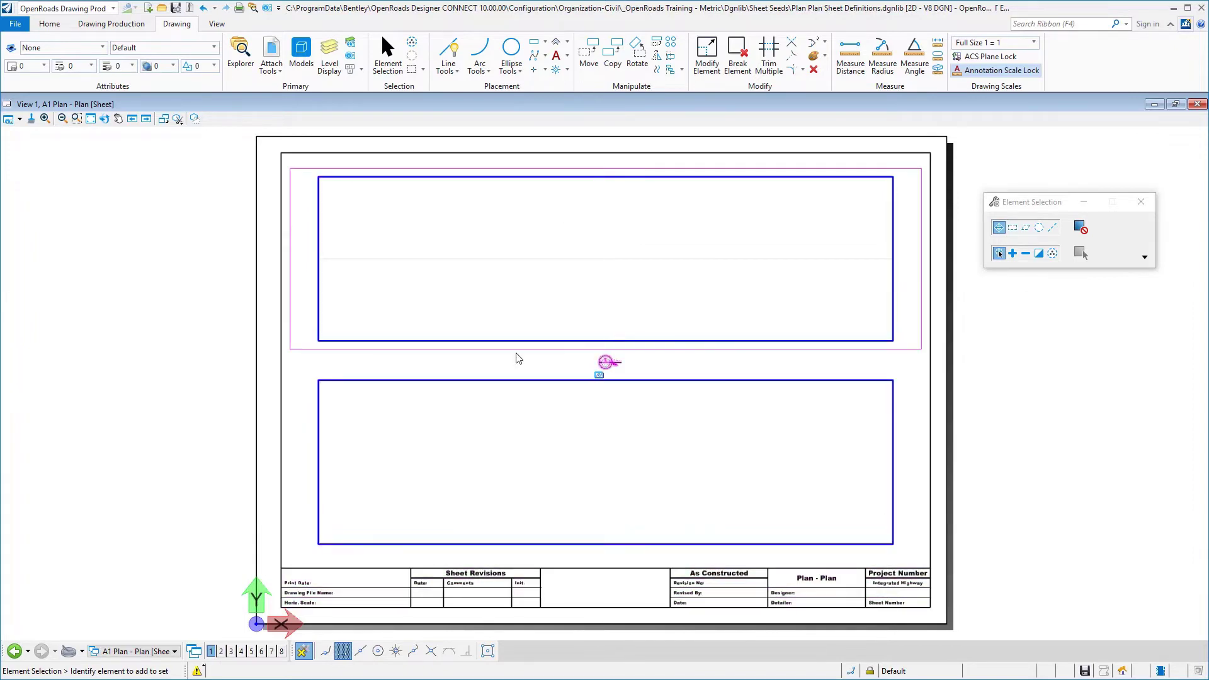
drag(606, 363, 228, 259)
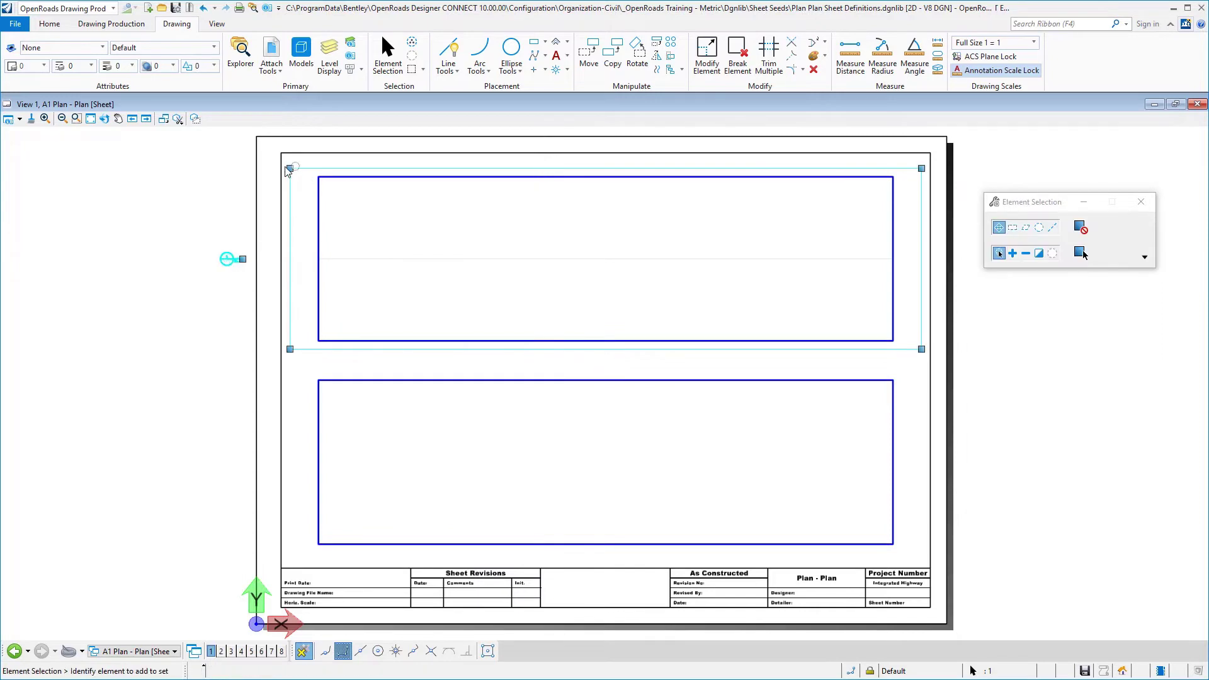
drag(290, 168, 318, 177)
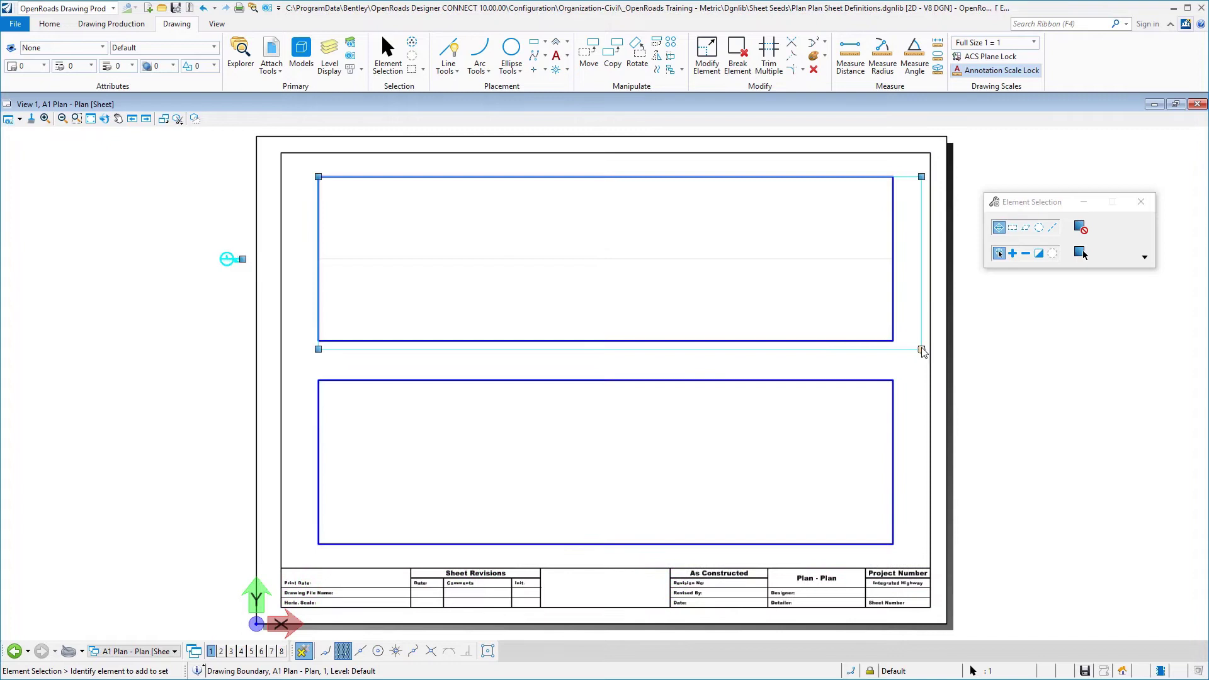
drag(921, 350, 893, 341)
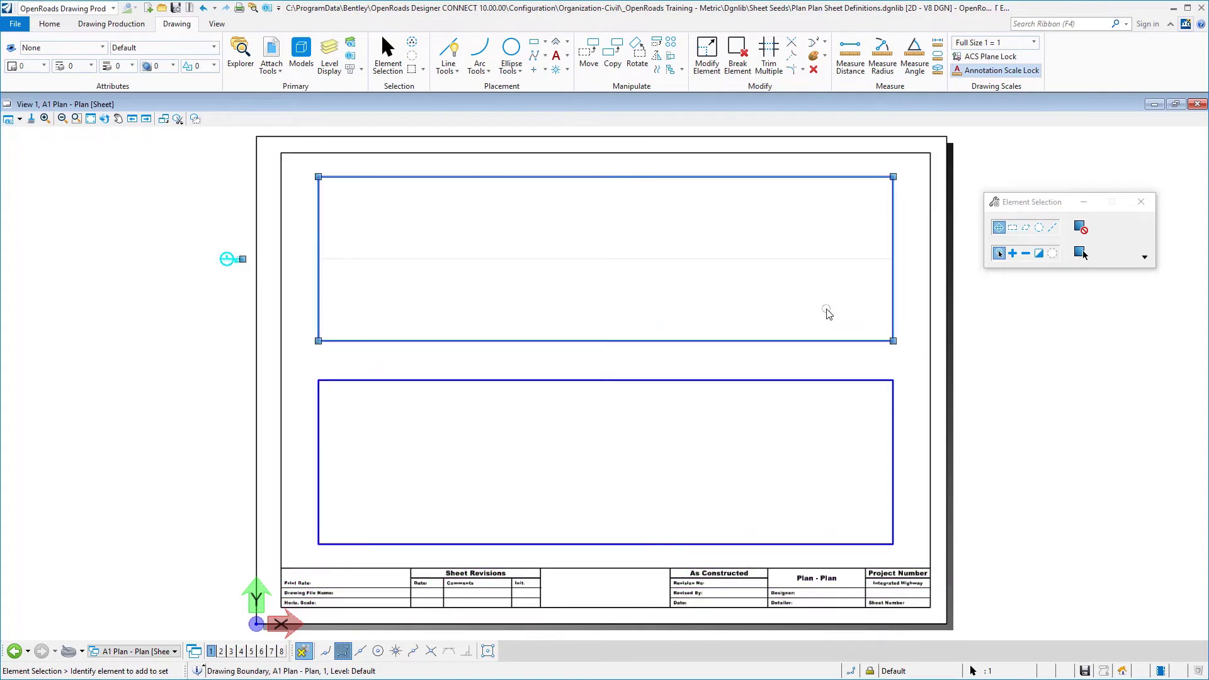
click(176, 9)
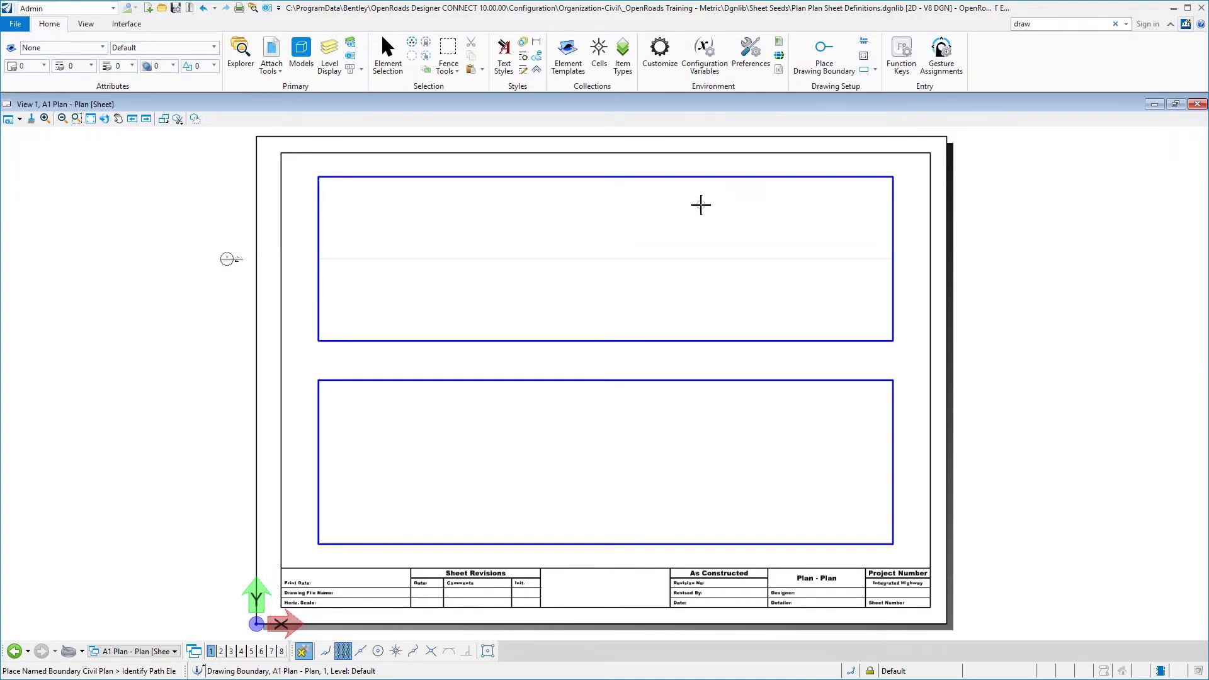
Place a Civil Plan drawing boundary 'A1 Plan - Plan - b' across the lower rectangle's corners.
click(94, 8)
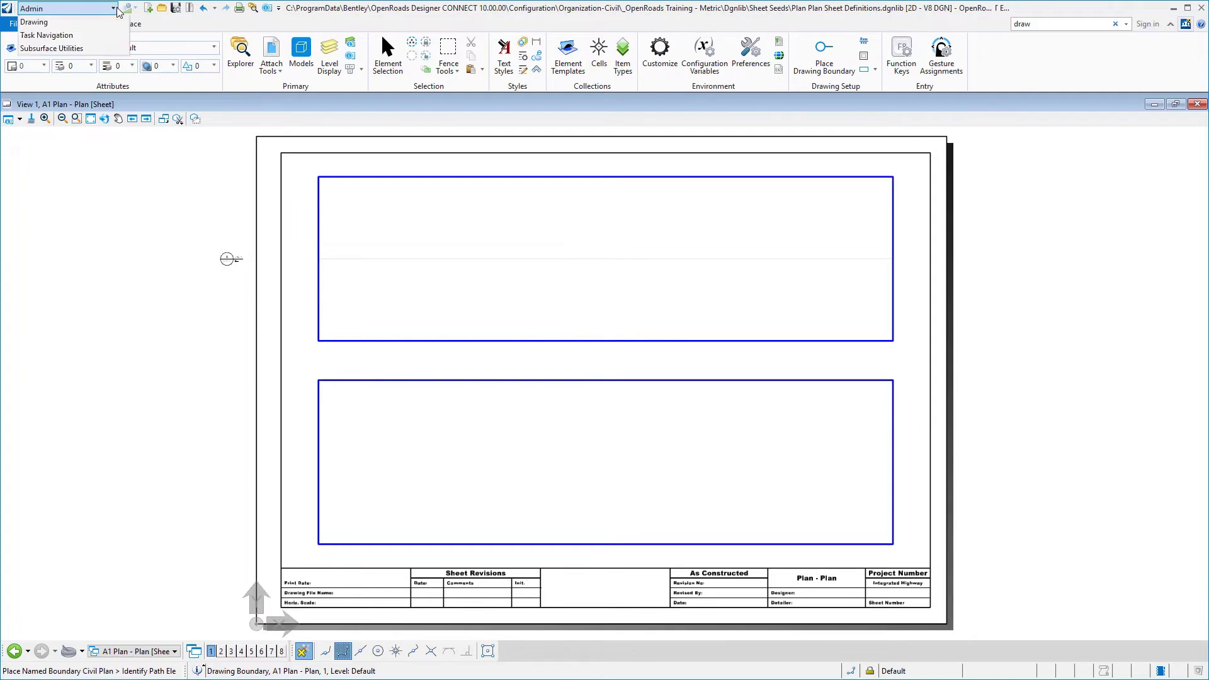
click(59, 49)
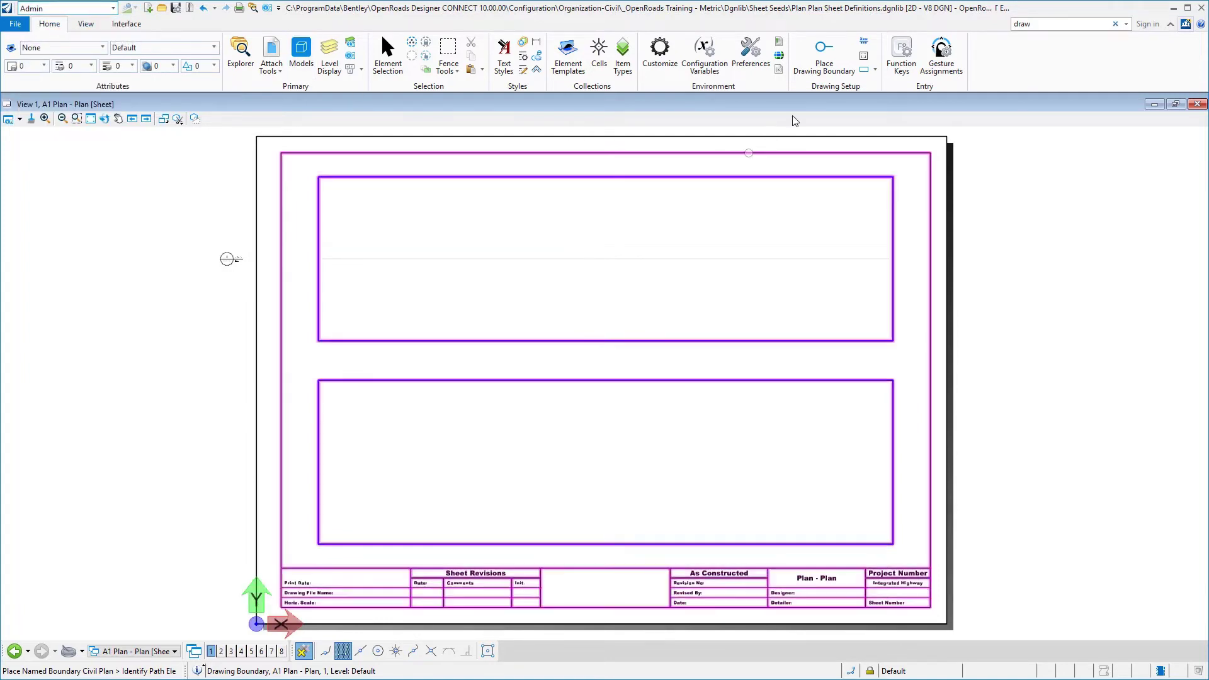
click(828, 69)
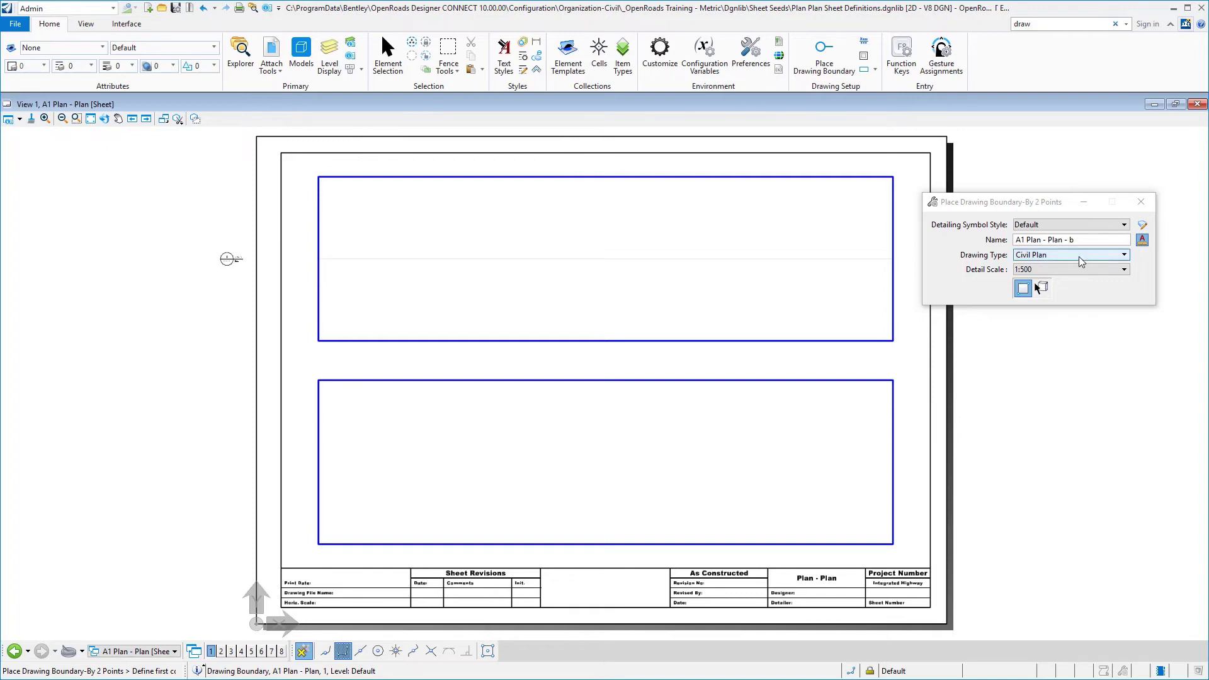
click(1078, 255)
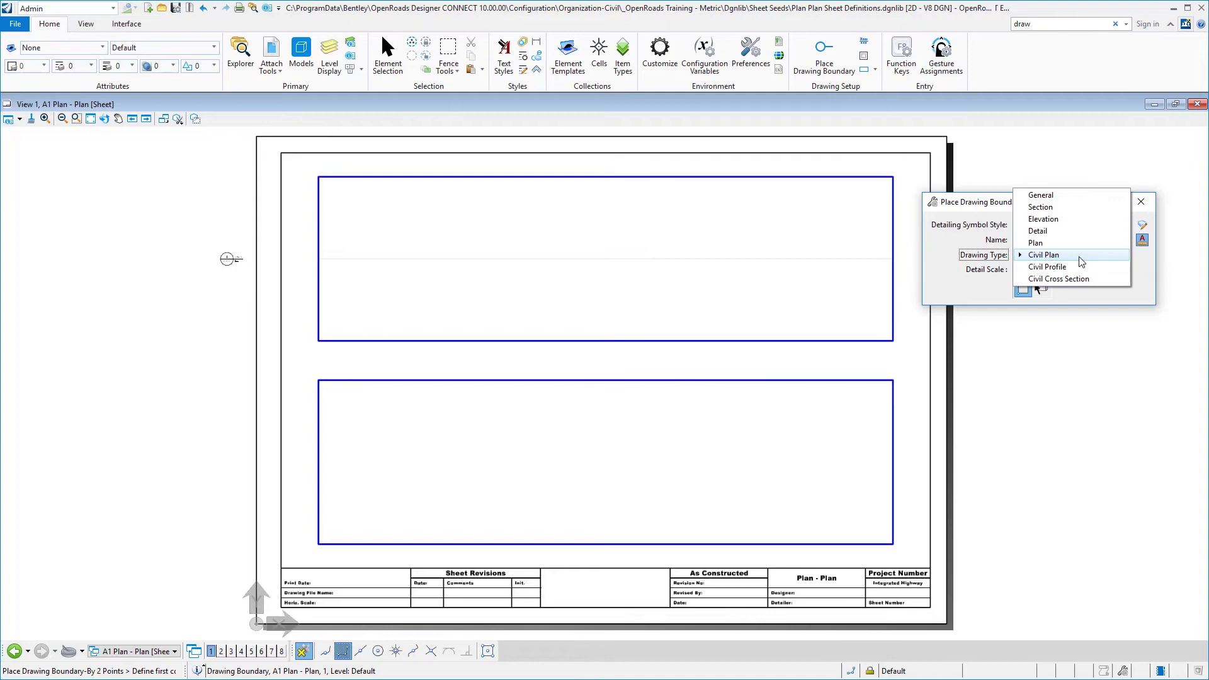
click(1080, 259)
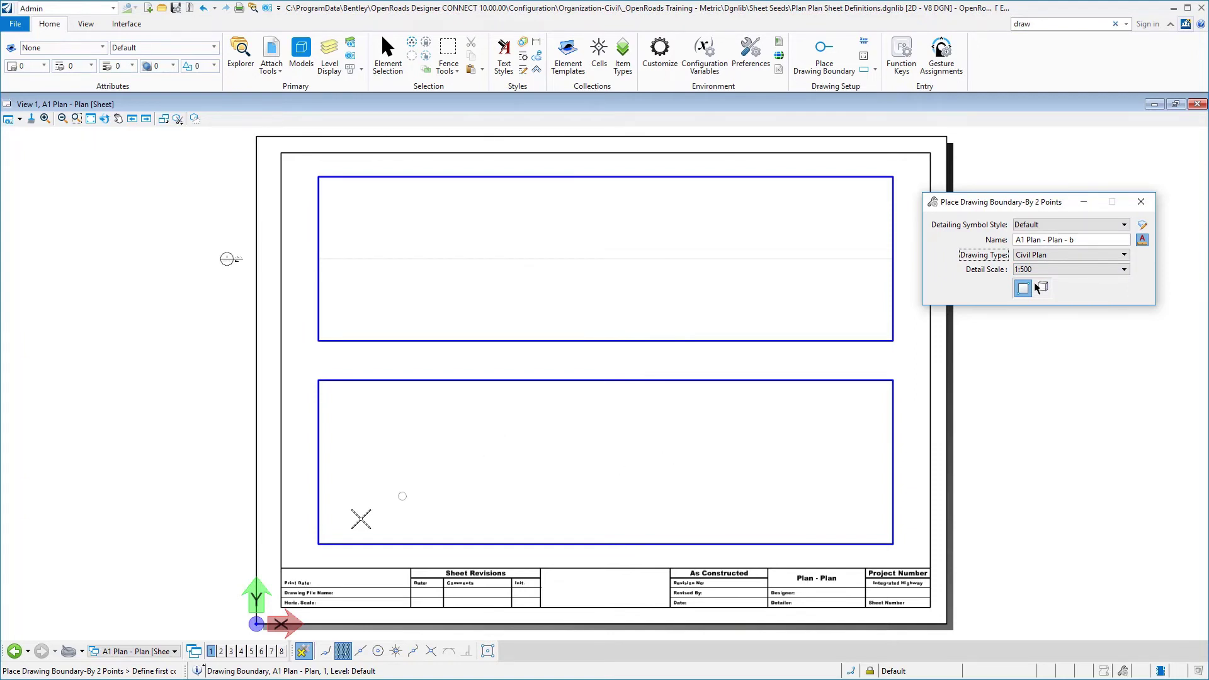
click(319, 381)
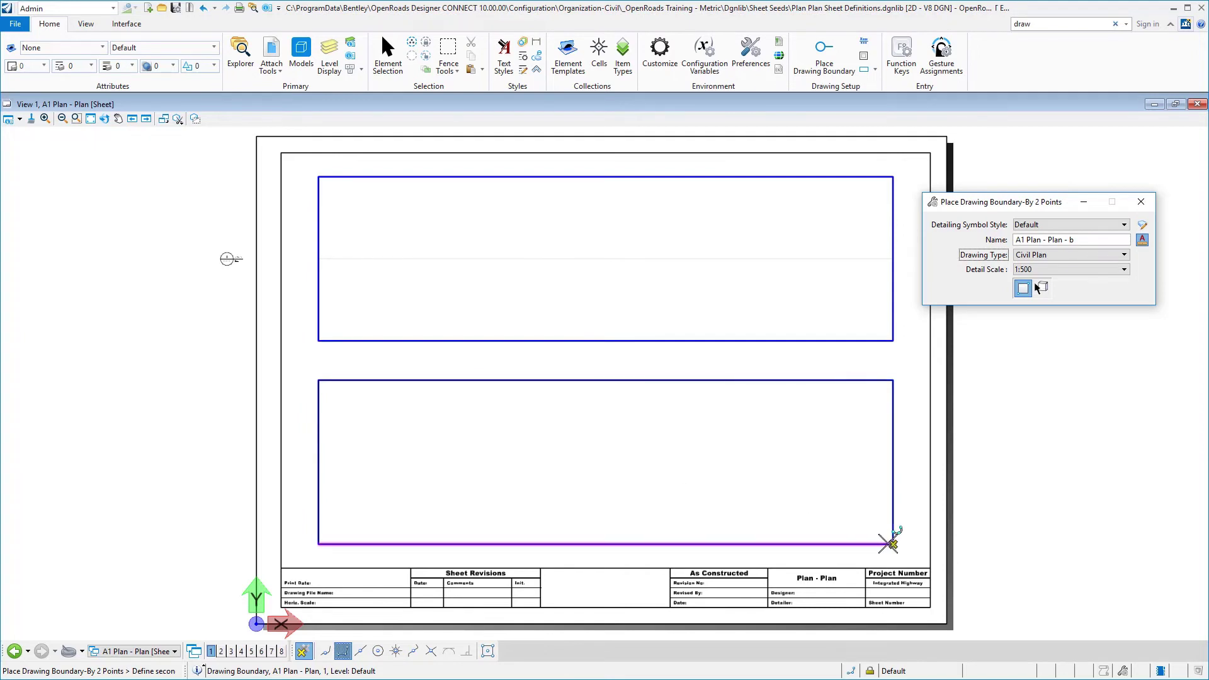
click(862, 528)
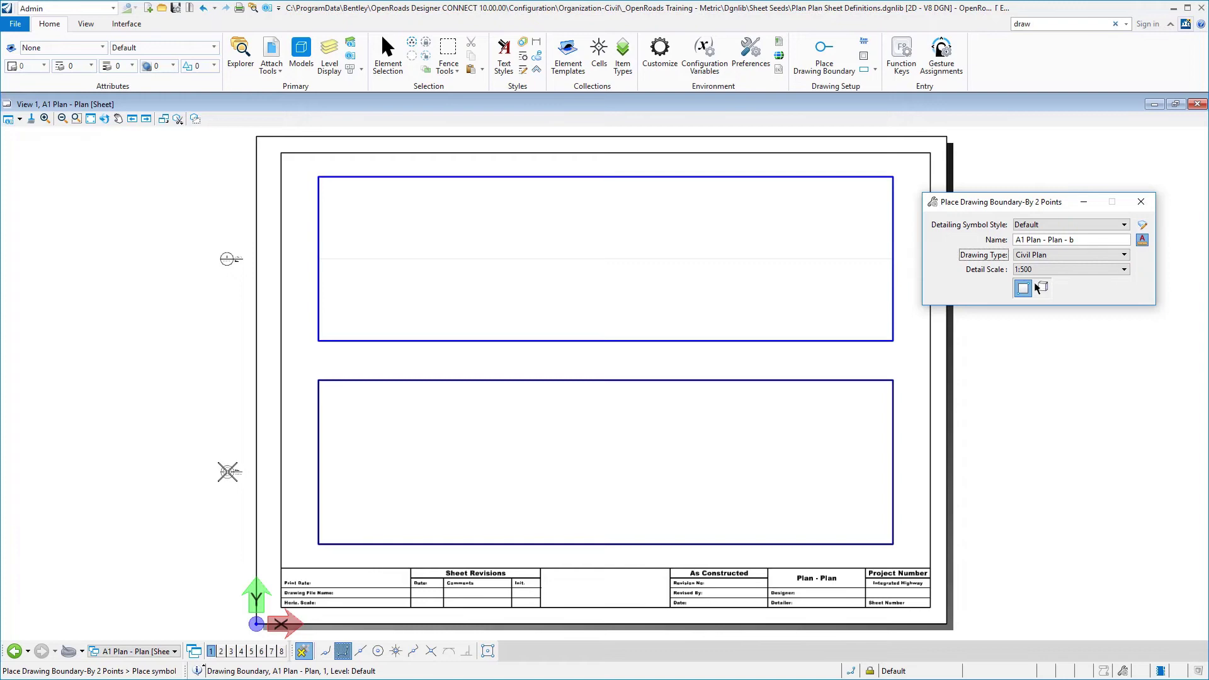
click(229, 472)
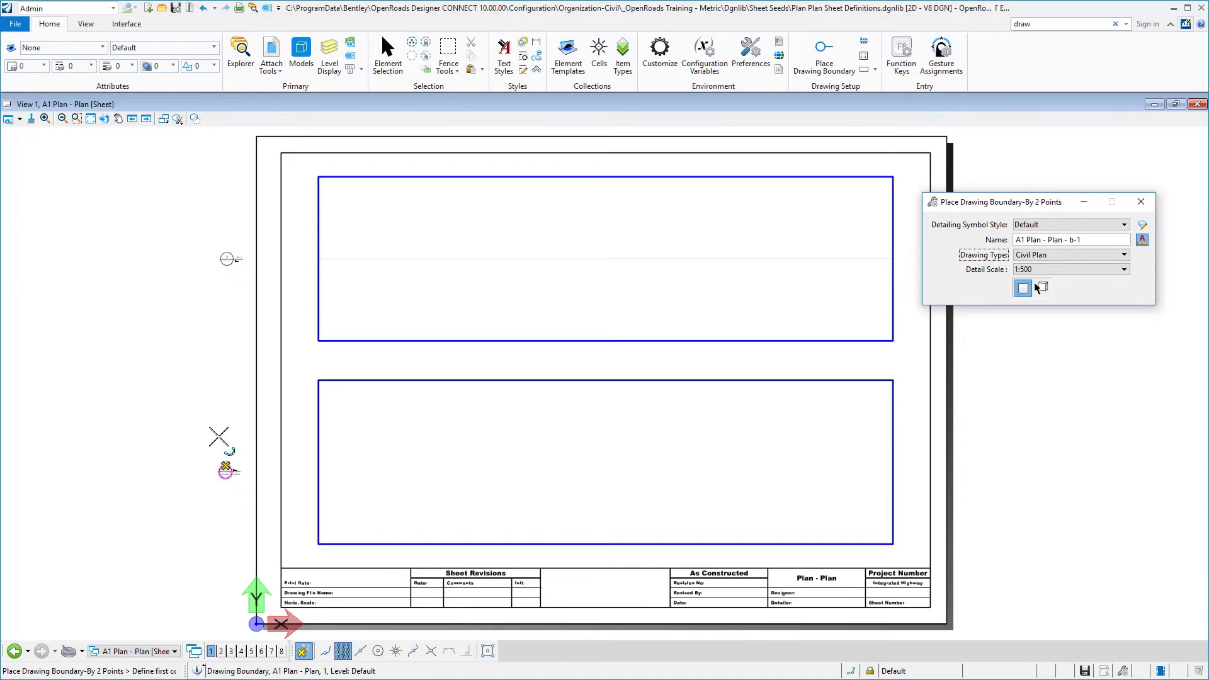
Rename the upper boundary to 'A1 Plan - Plan - a' in Properties and verify the lower one.
key(Escape)
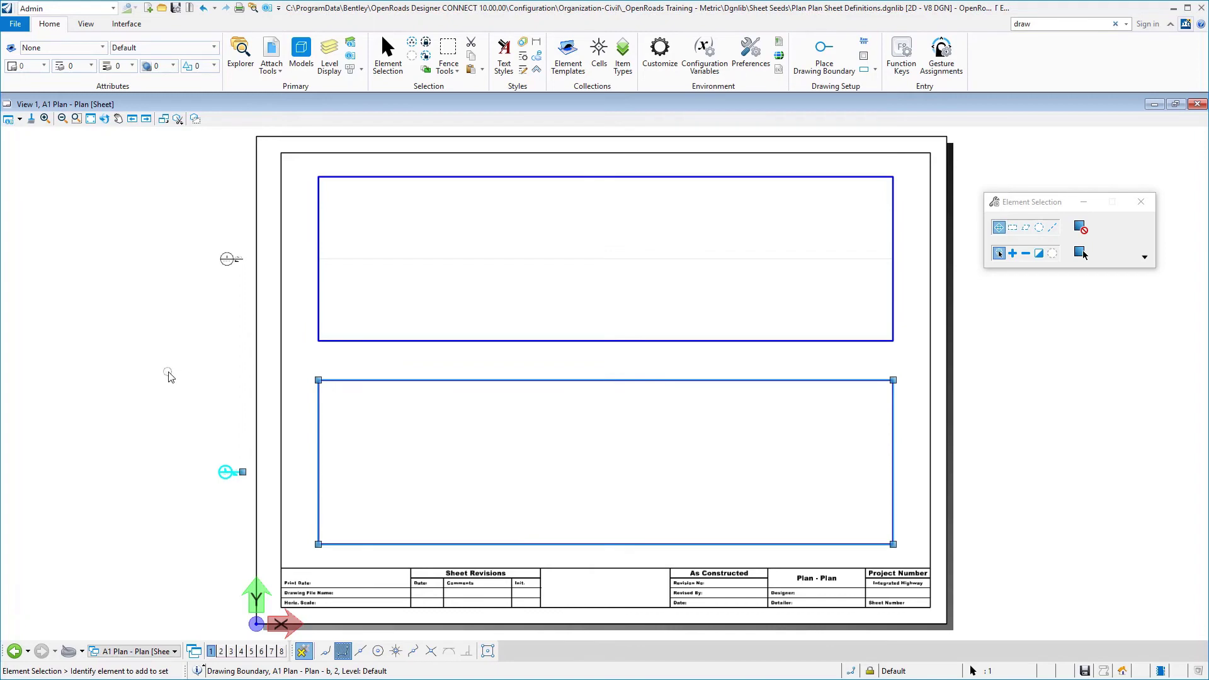
click(267, 9)
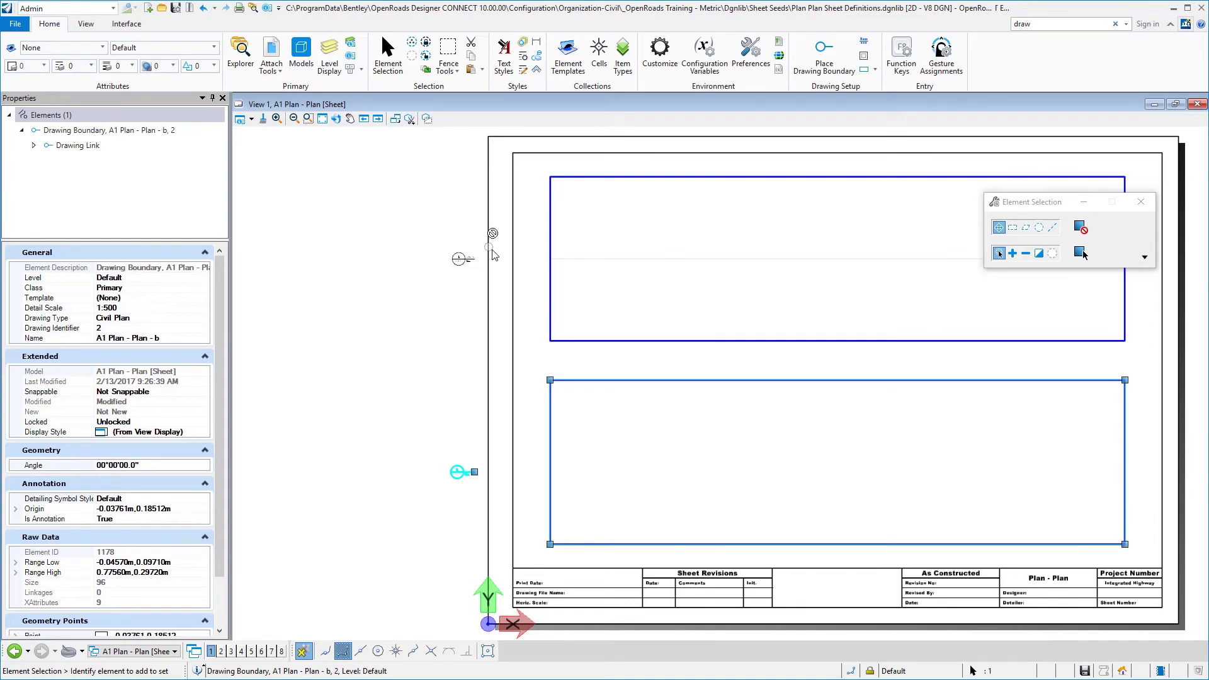
click(459, 259)
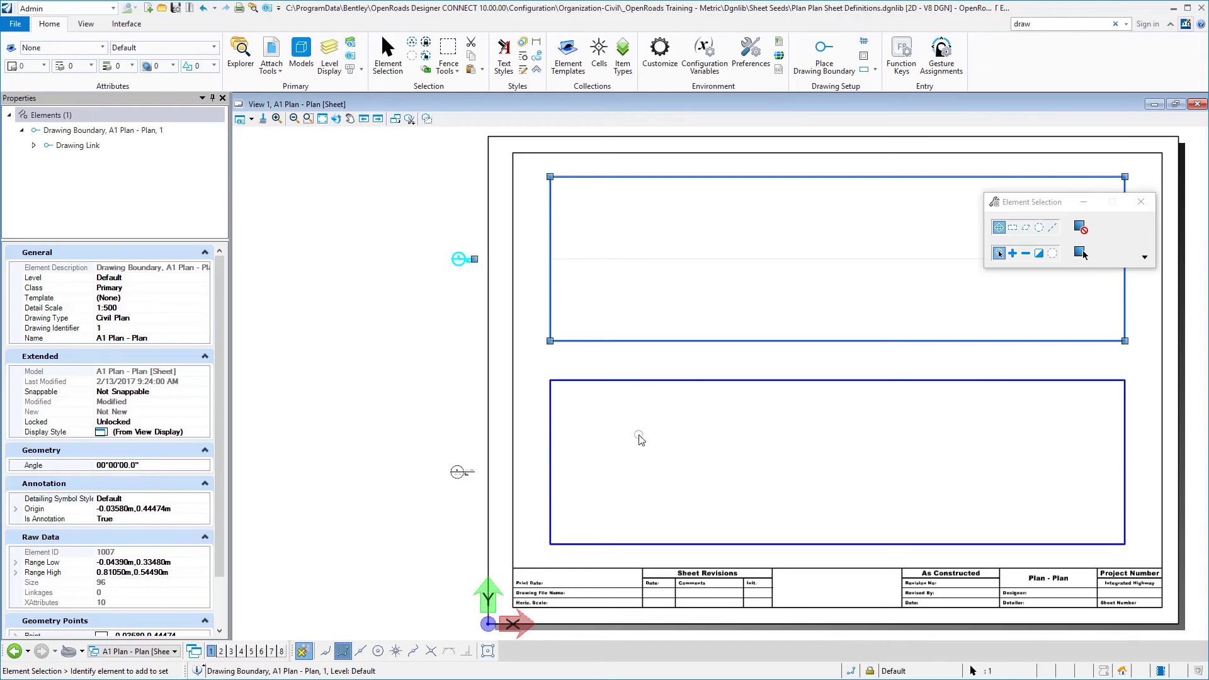
click(176, 338)
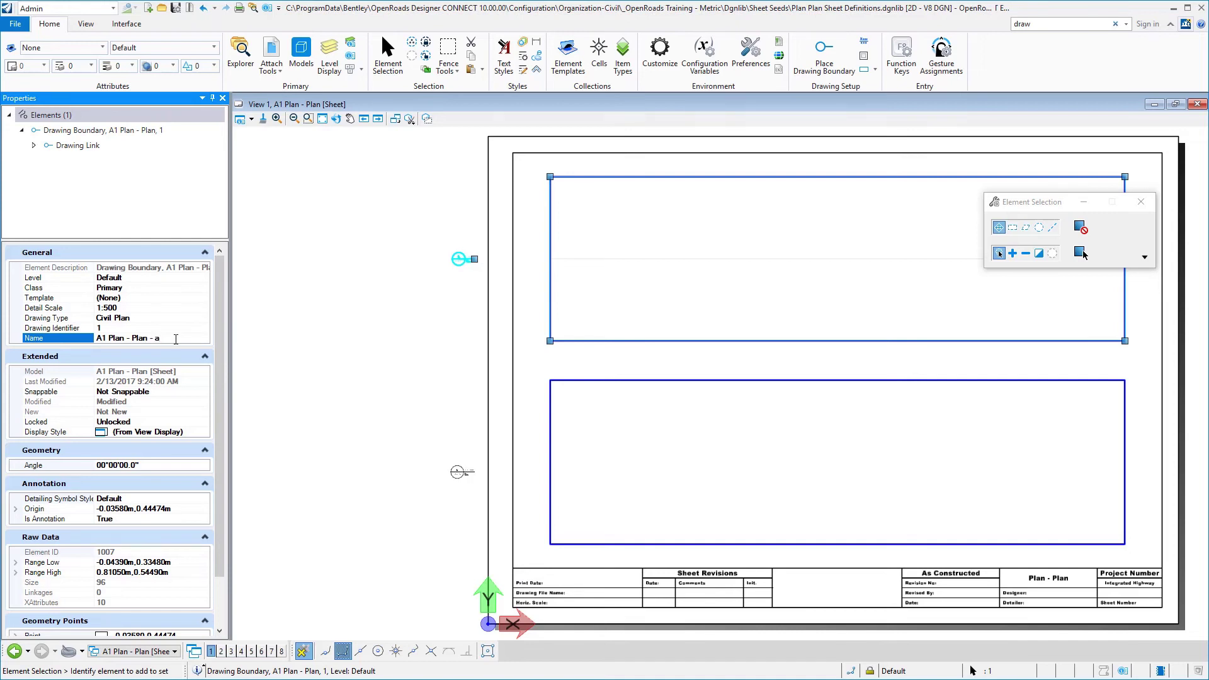
click(456, 471)
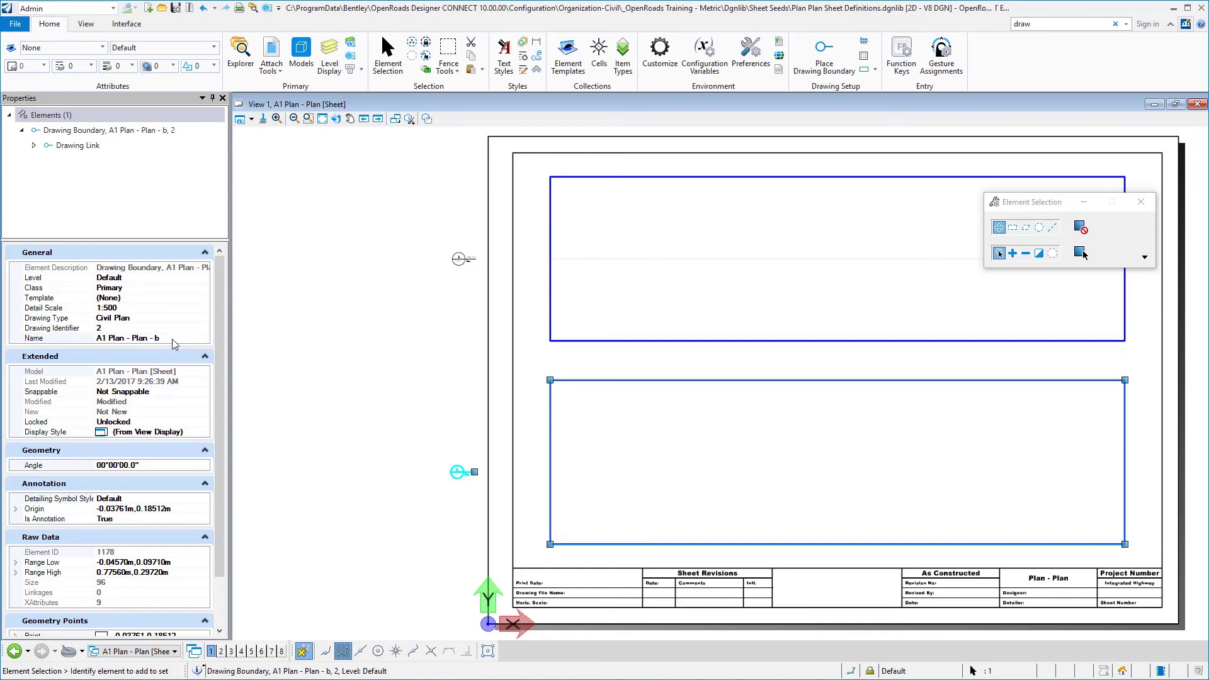
Turn off the drawing boundary display in View Attributes so only the border shows, then save settings.
click(223, 99)
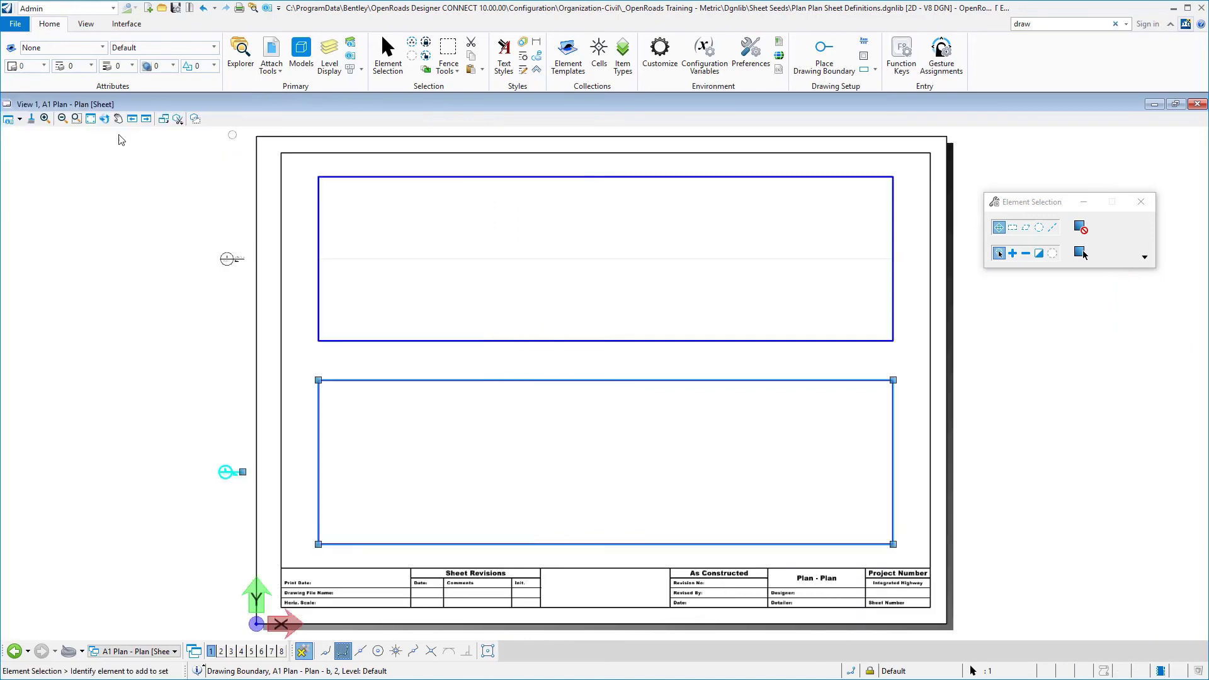
click(19, 121)
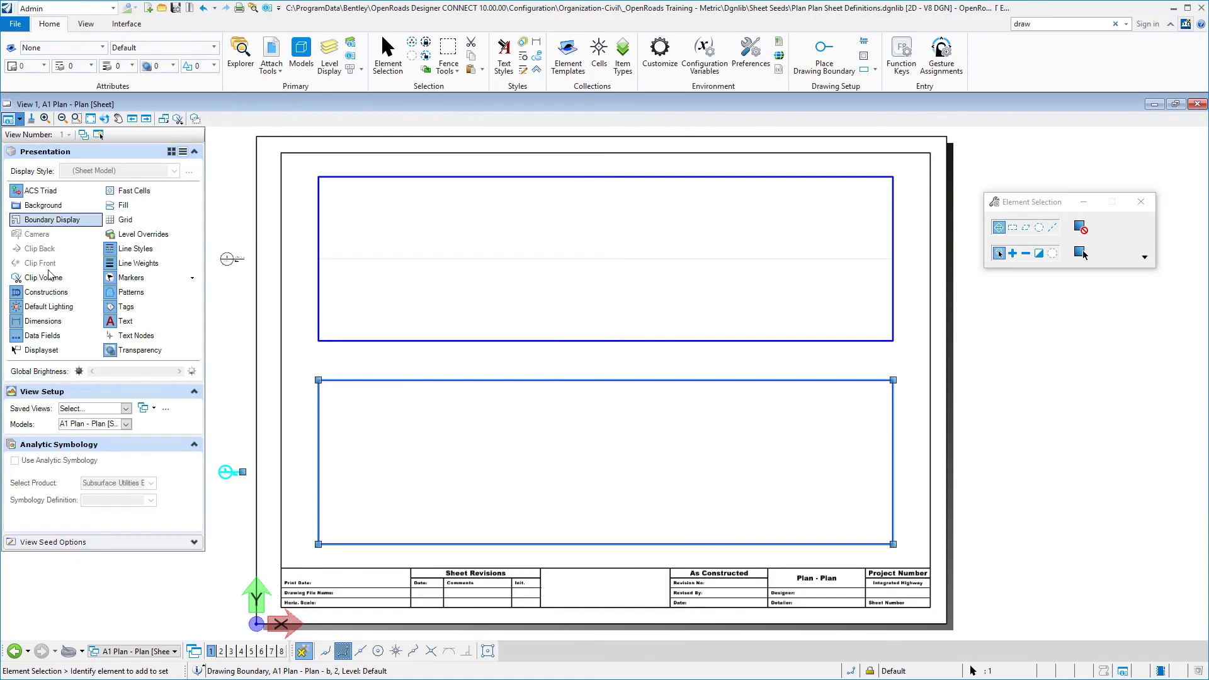
click(46, 292)
click(226, 317)
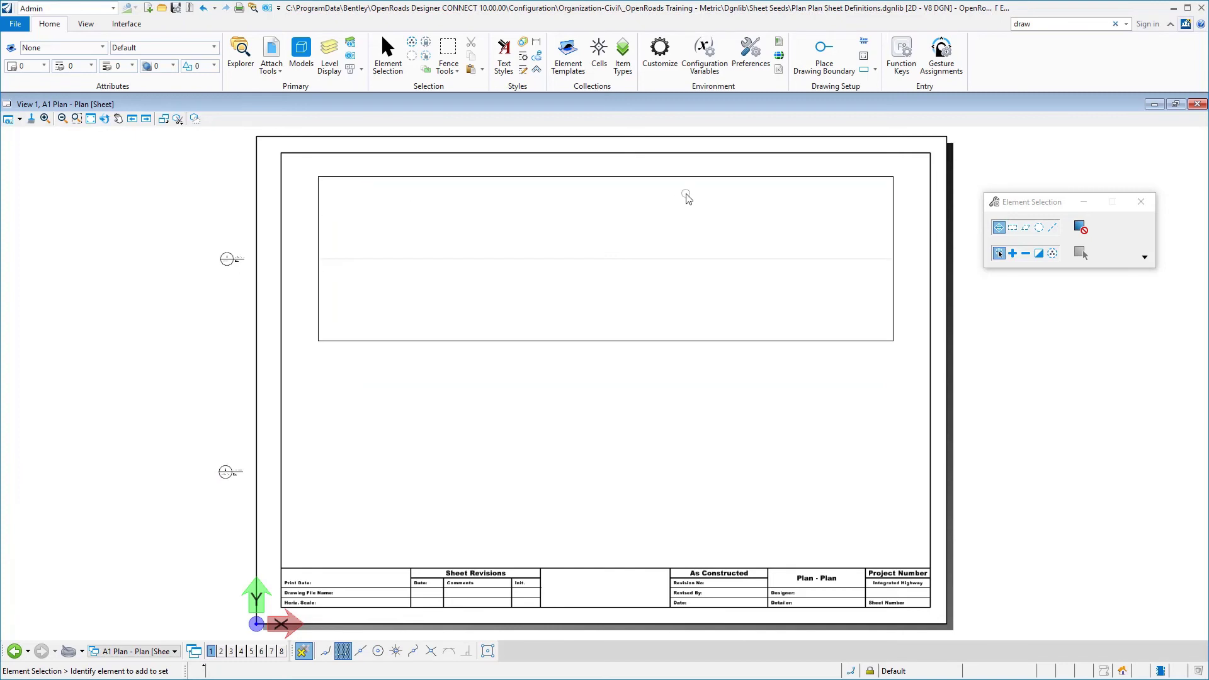
click(176, 8)
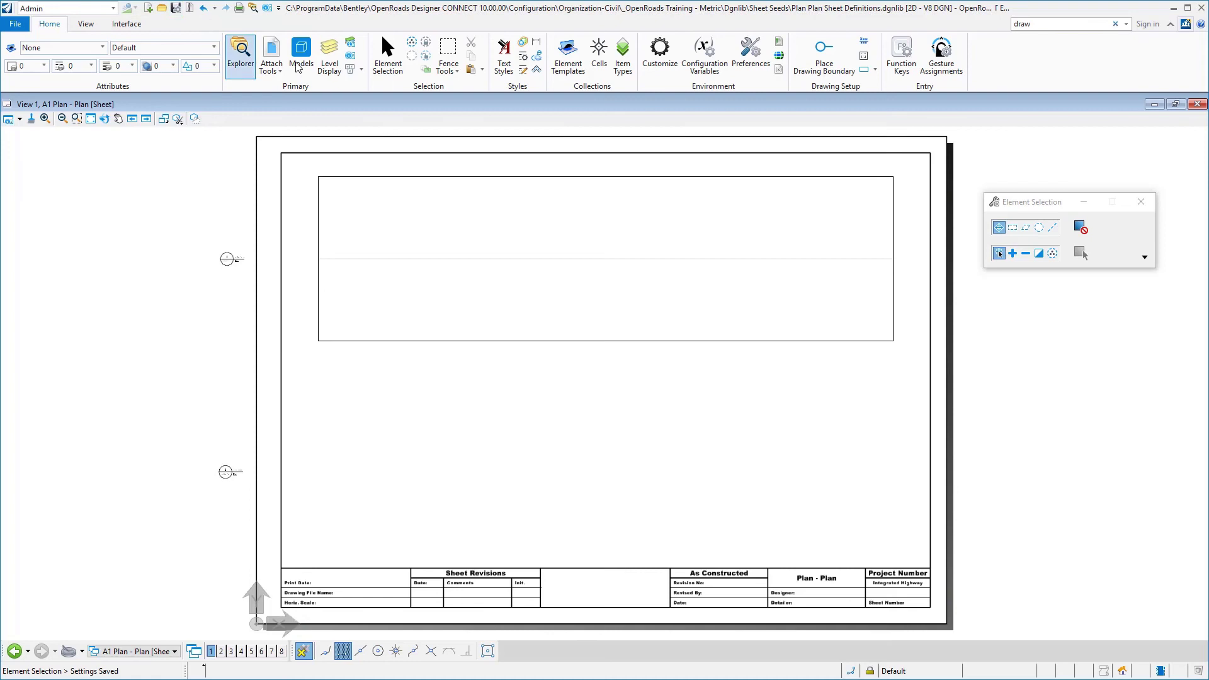
Open the A1 Plan - Plan model, maximize and fit its view, and save settings.
click(298, 67)
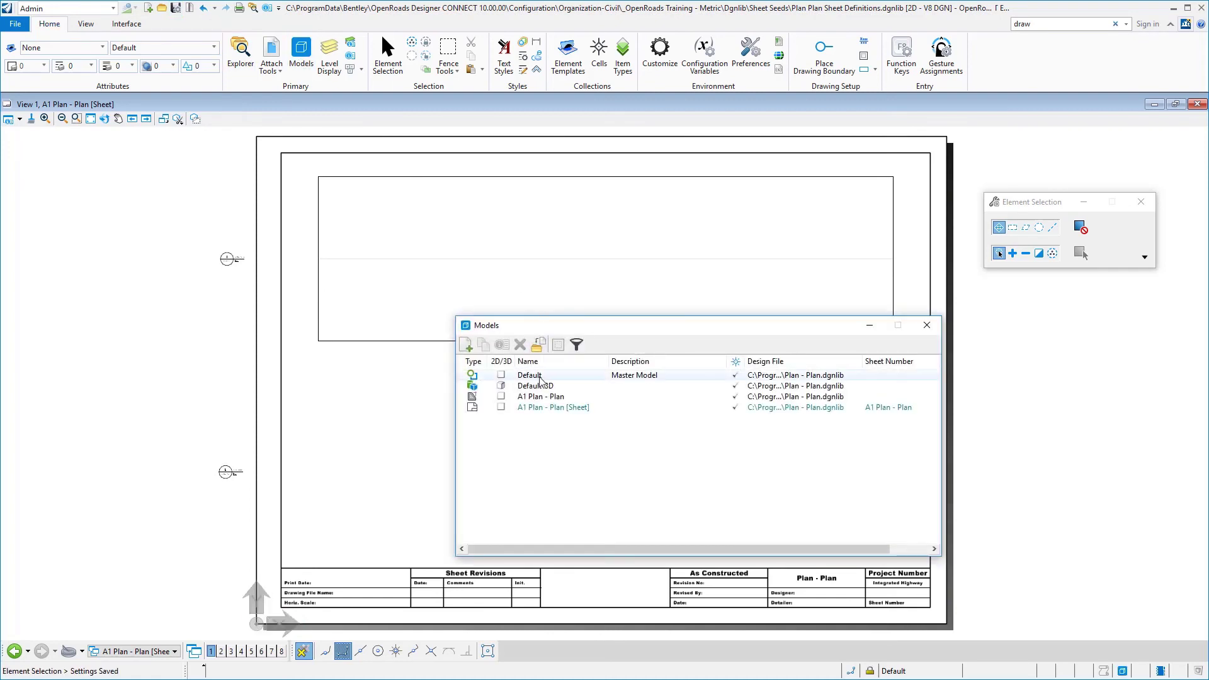
double_click(540, 397)
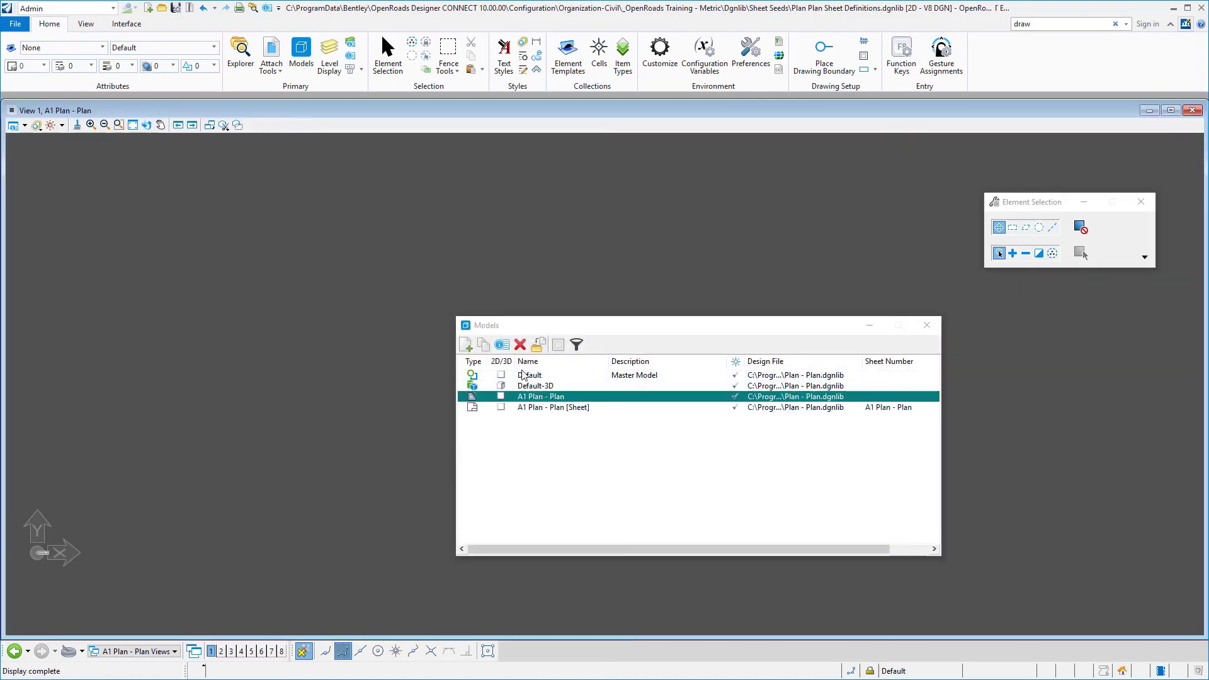
click(133, 125)
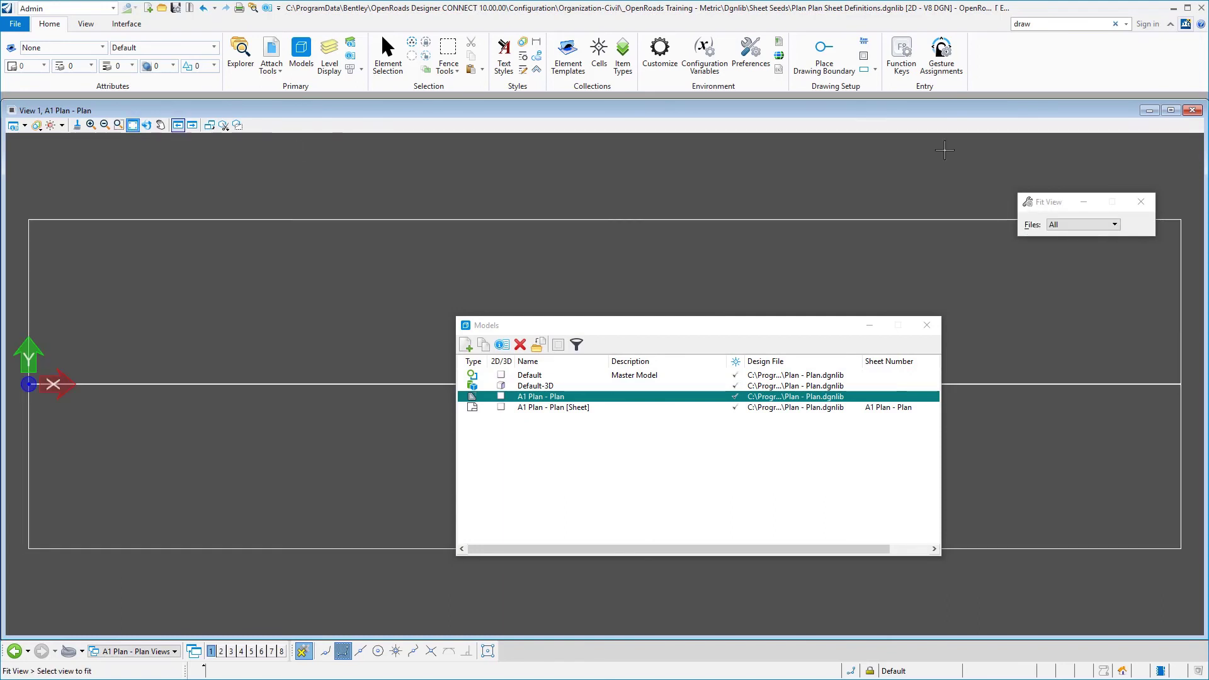
click(1171, 110)
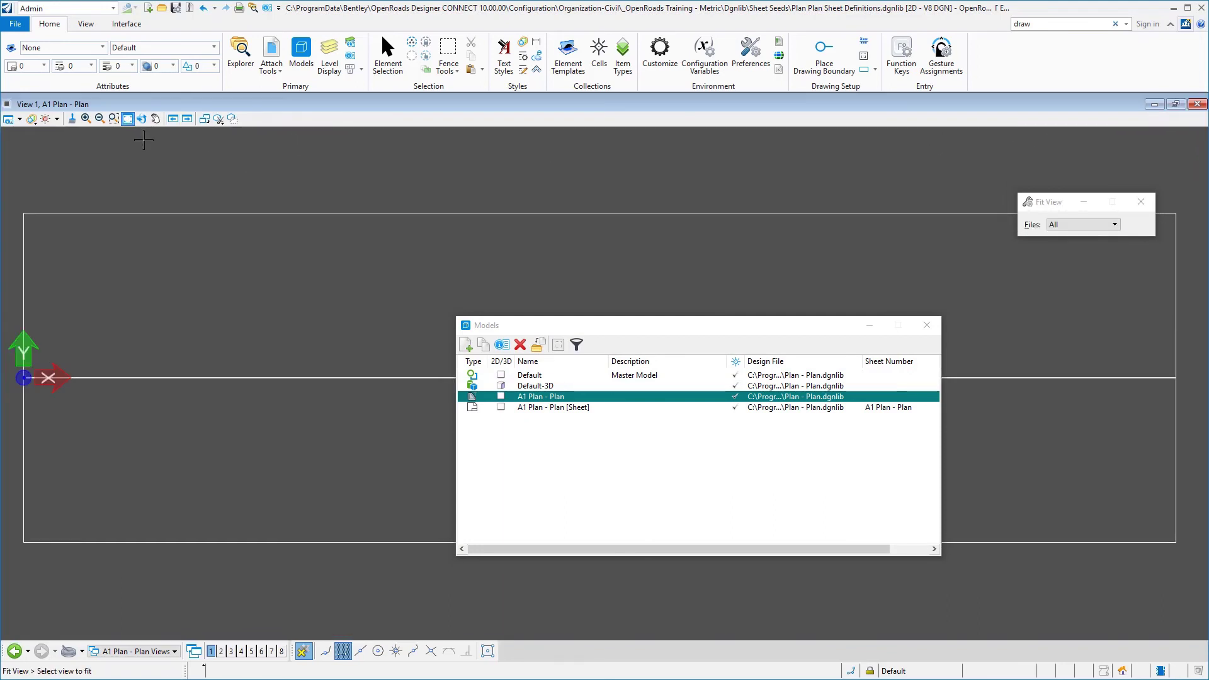
click(144, 140)
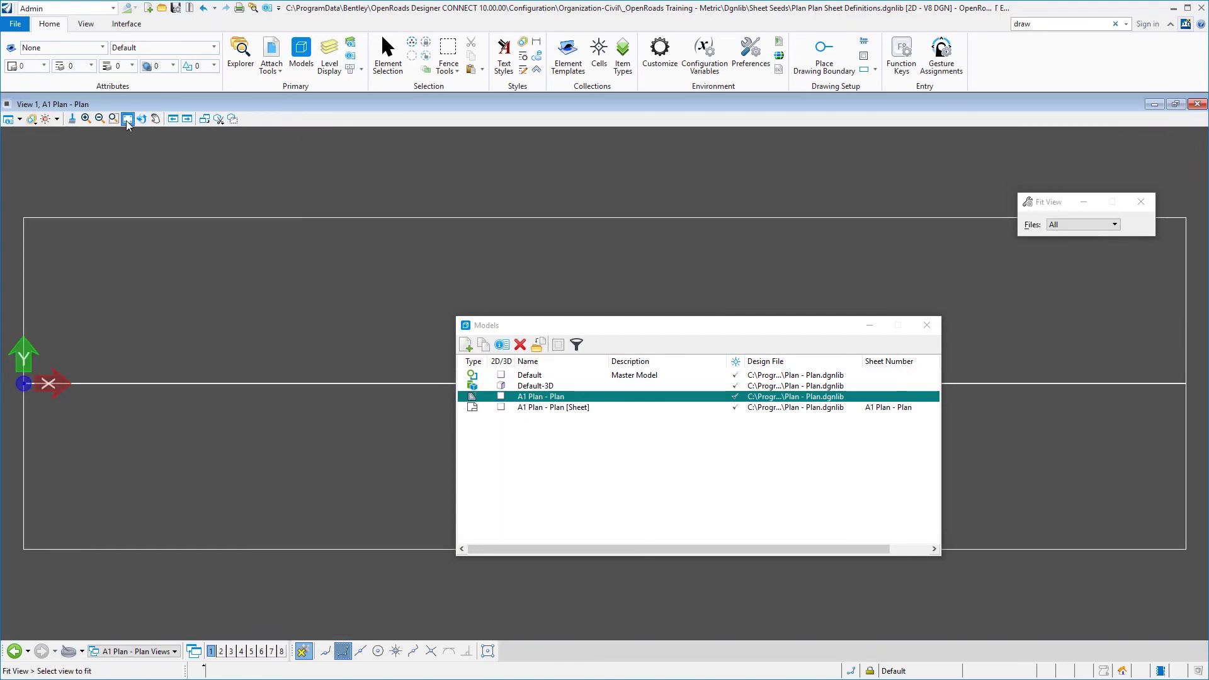
click(177, 9)
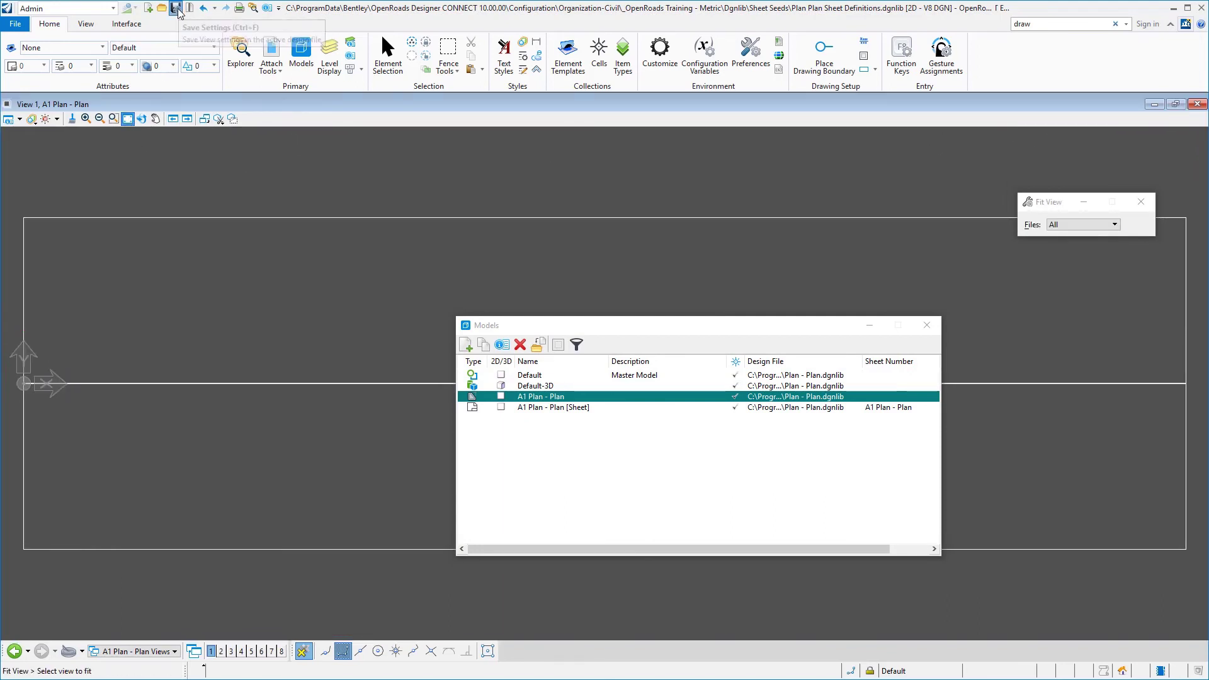
In the Default model, show the alignment's GS profile in View 2, then save settings.
double_click(528, 378)
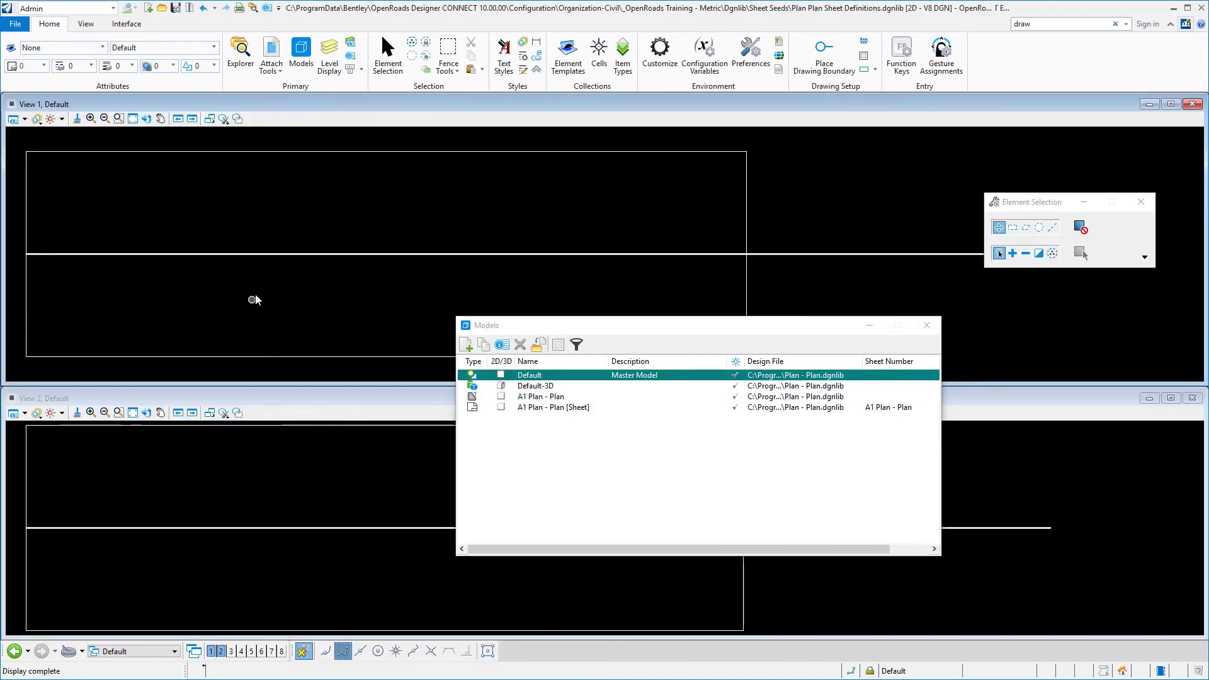
click(316, 255)
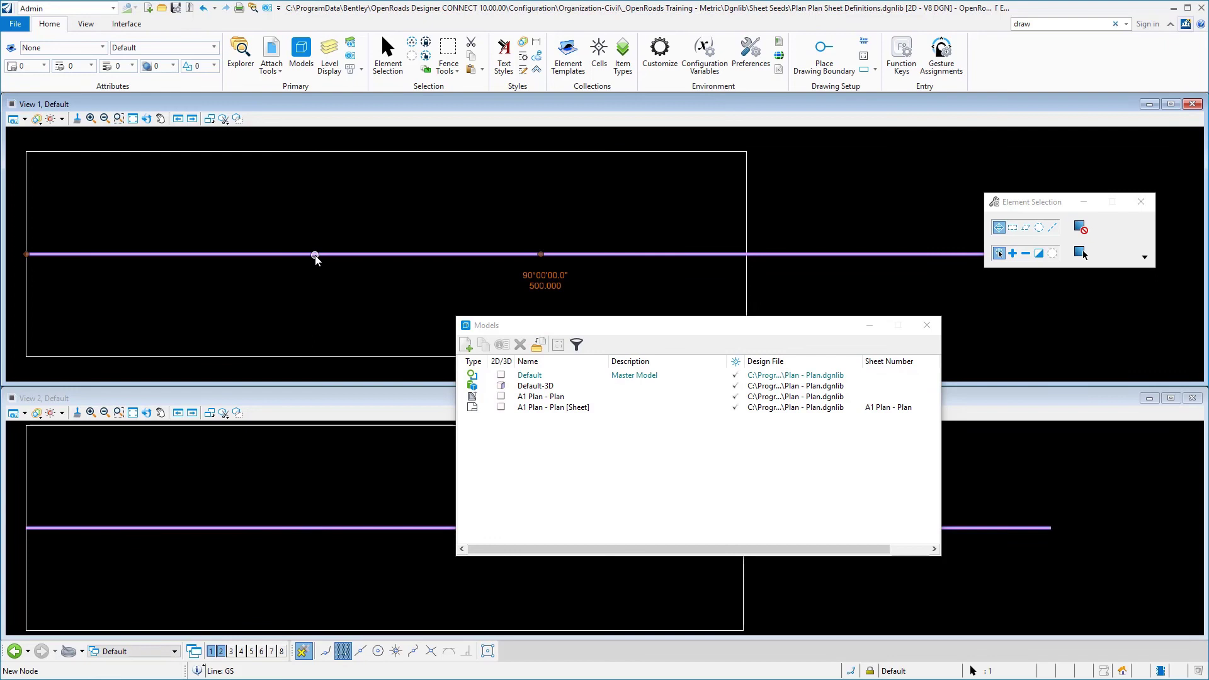
click(346, 246)
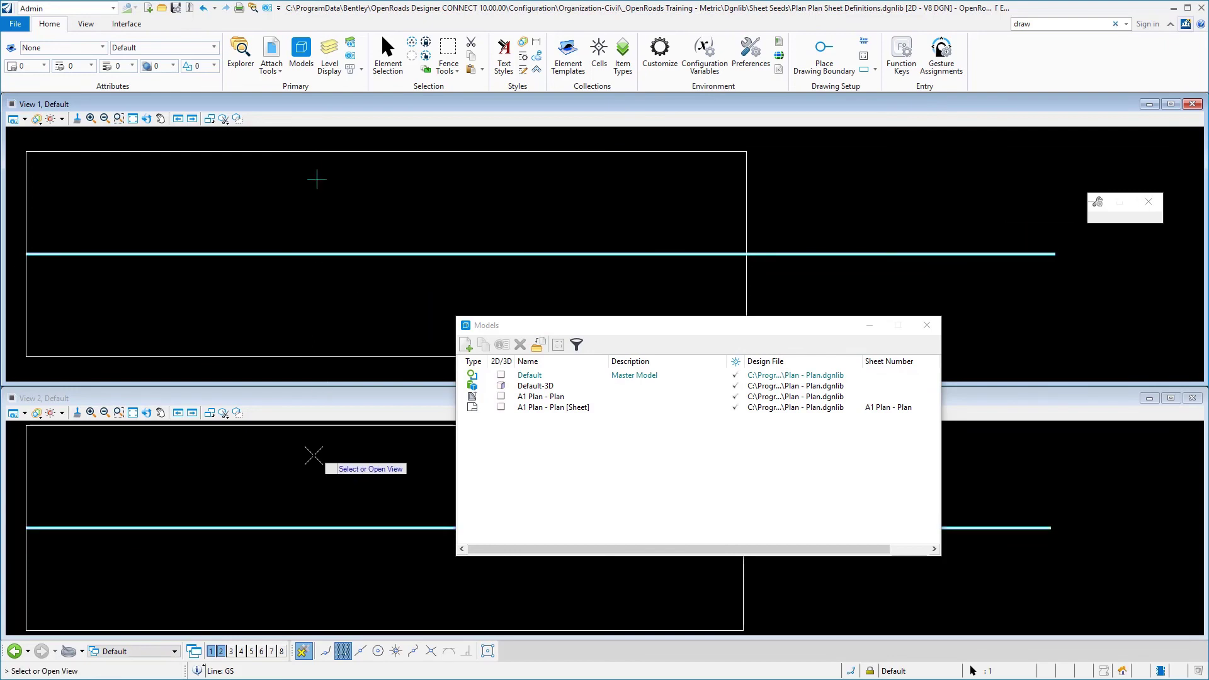
click(314, 455)
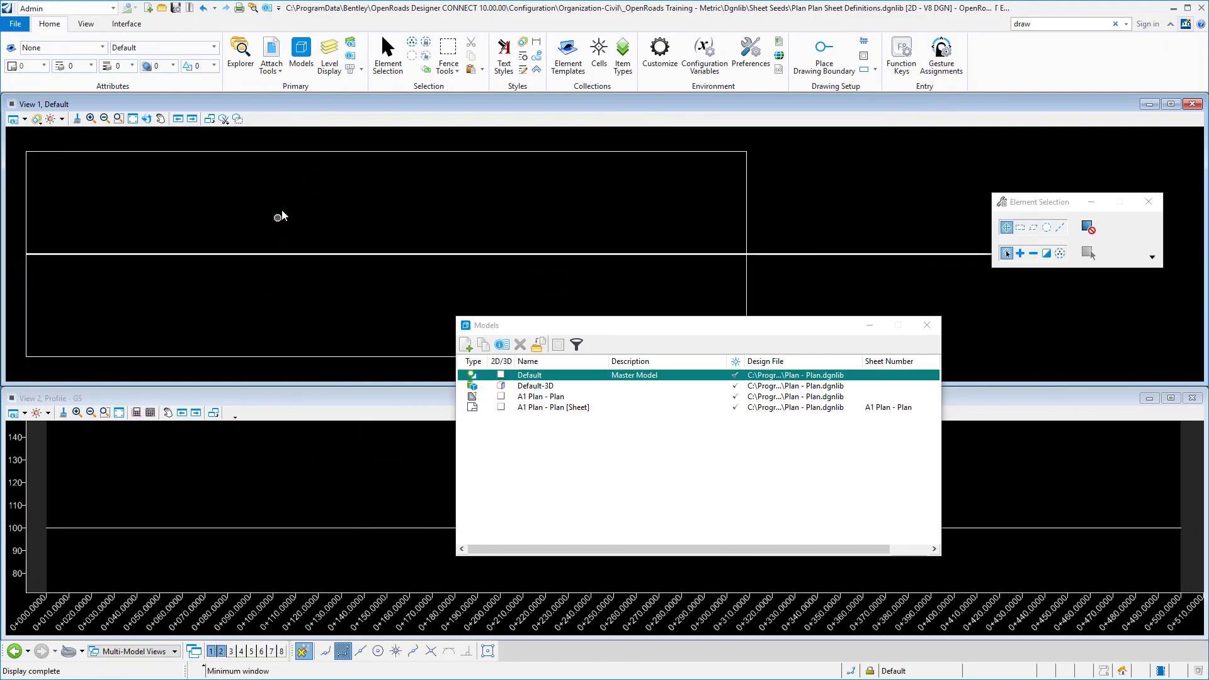
click(177, 8)
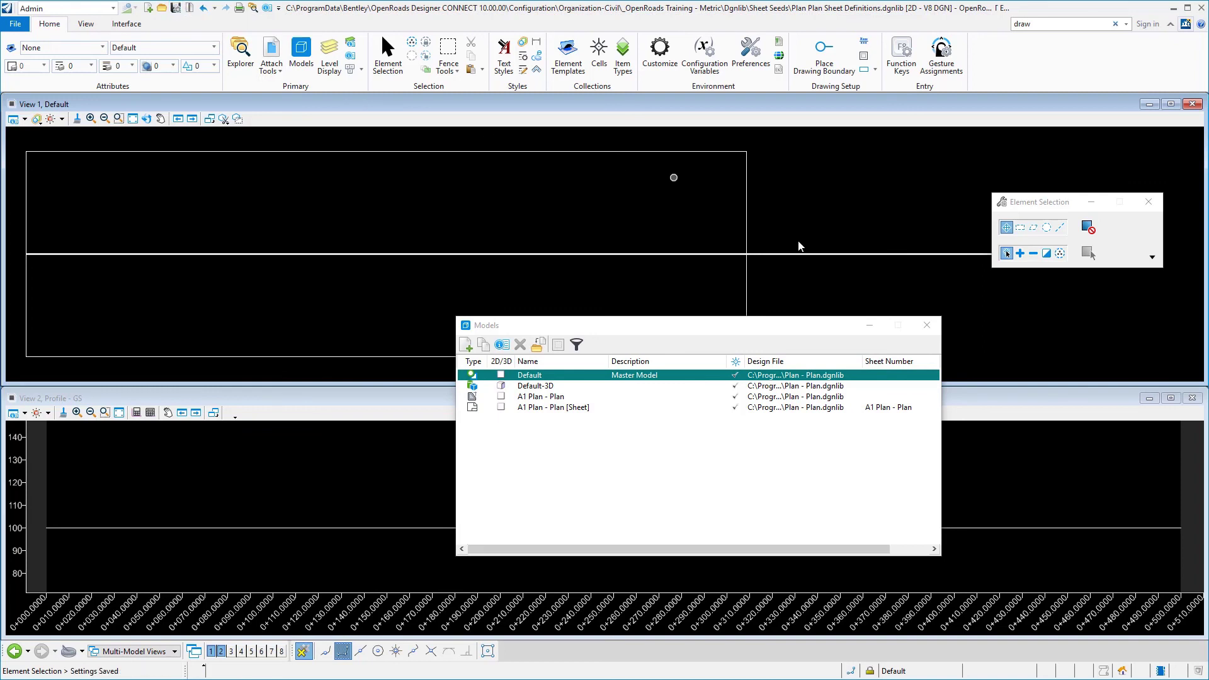
click(927, 326)
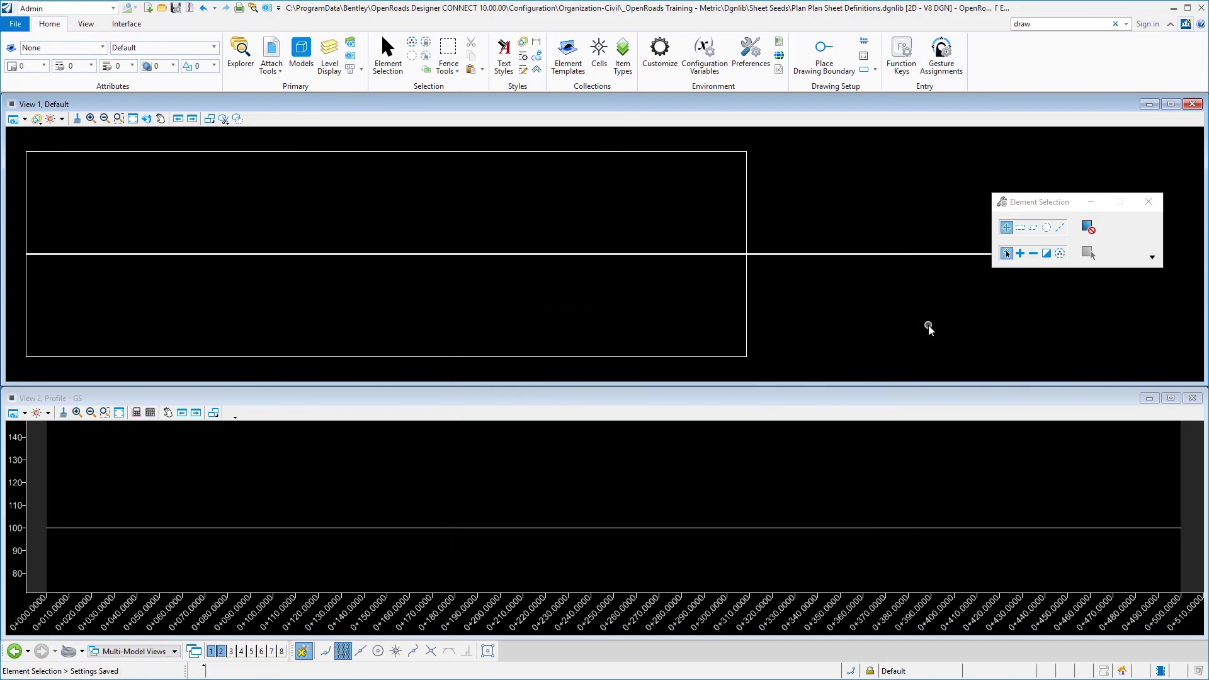